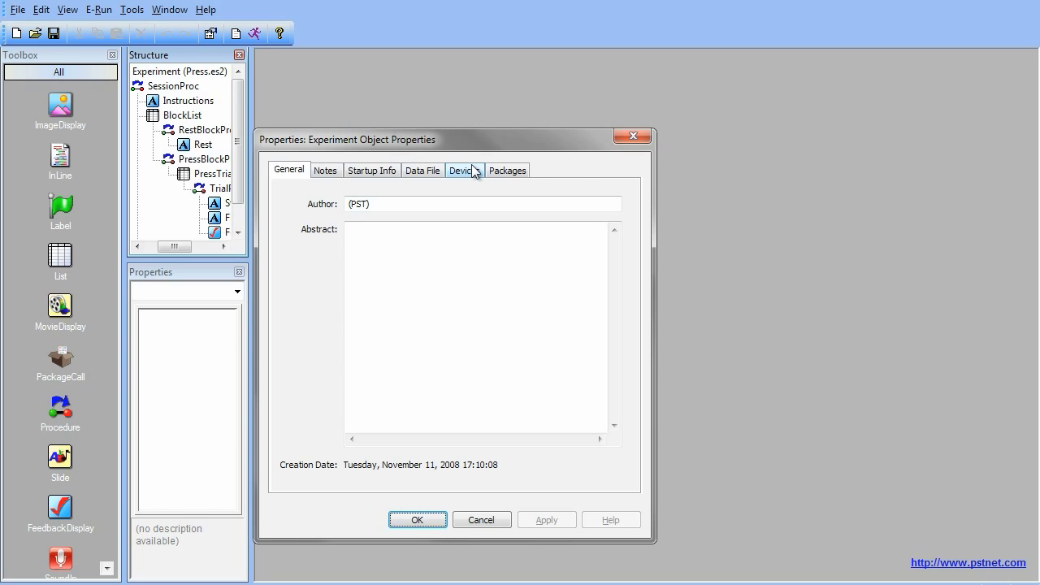
# Step: Add the fMRI package to the experiment's properties and accept the change
pyautogui.click(516, 170)
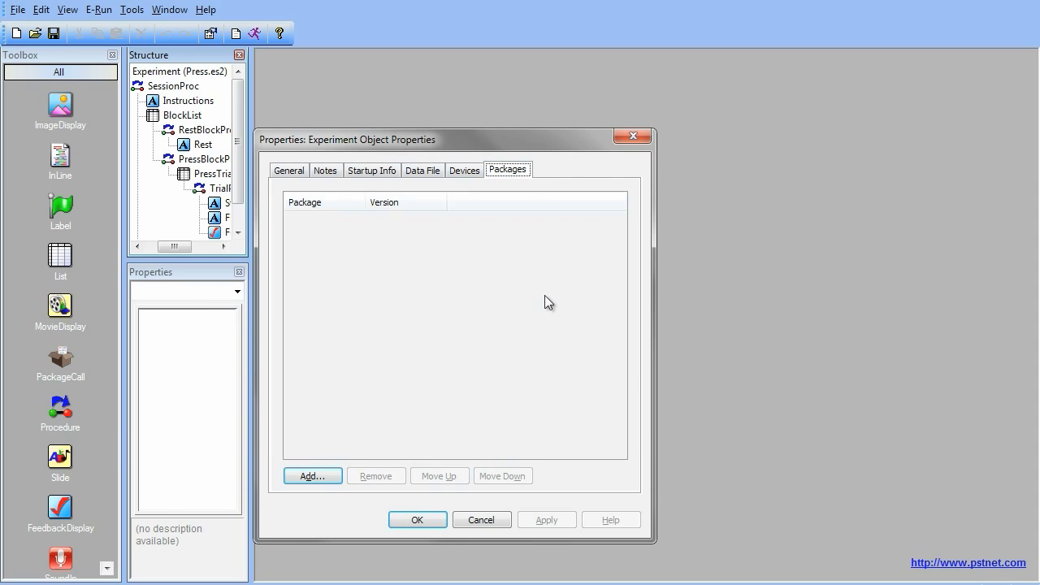
pyautogui.click(311, 477)
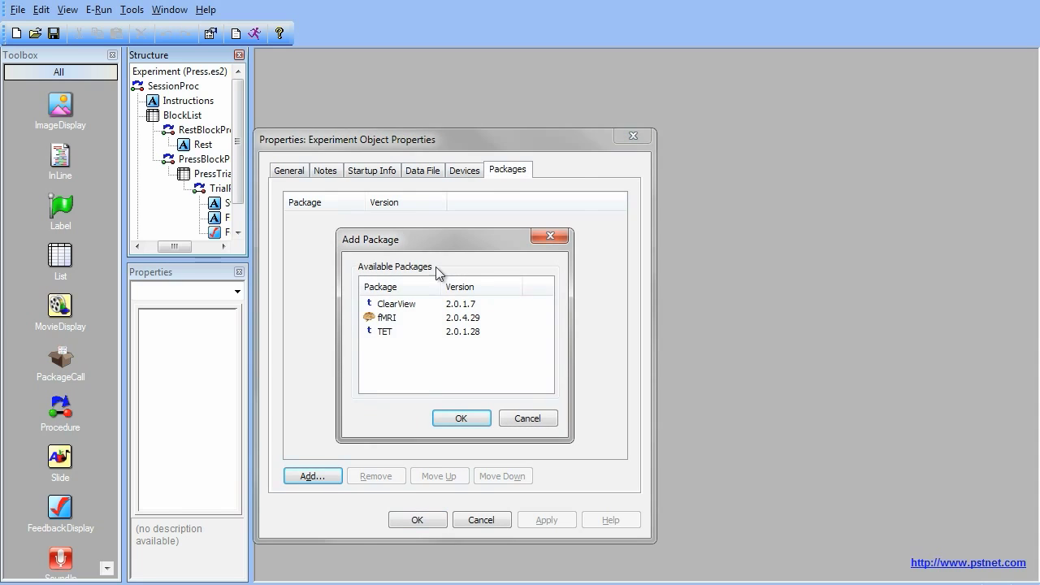
pyautogui.click(388, 318)
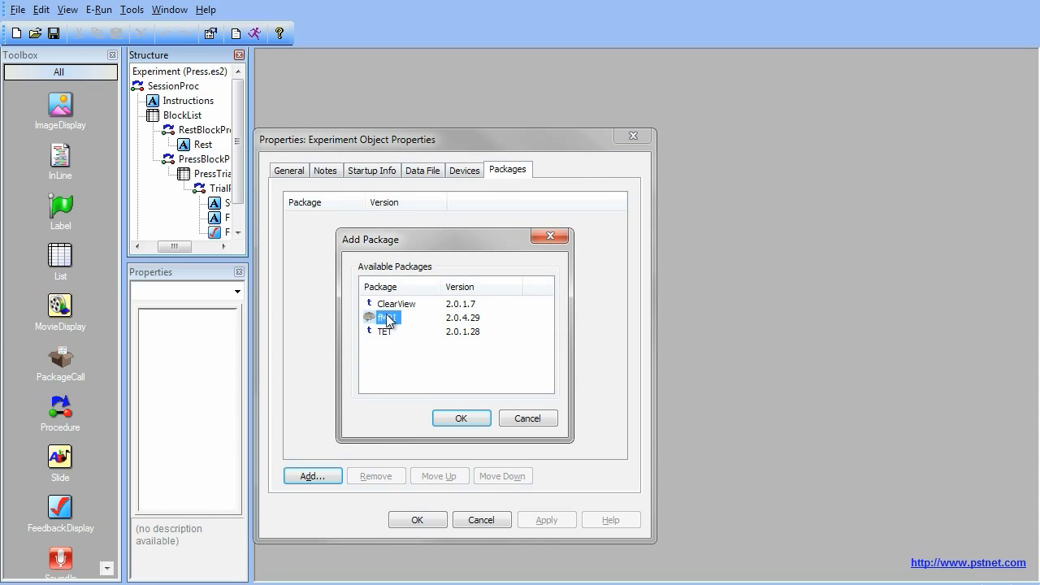
pyautogui.click(458, 421)
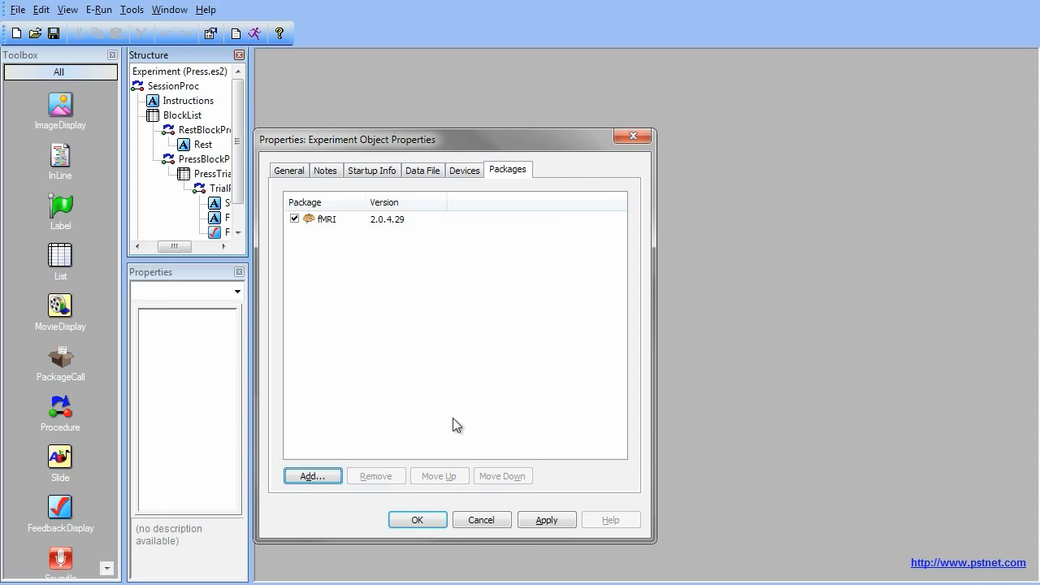
pyautogui.click(426, 523)
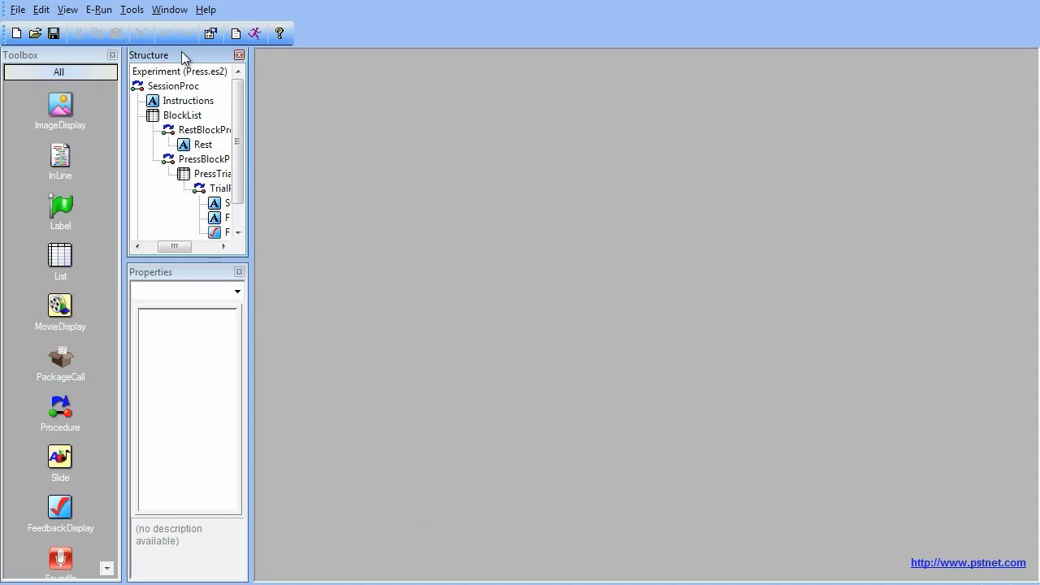
# Step: Insert a PackageCall at the start of SessionProc, before Instructions, and name it fMRISessionInit
pyautogui.doubleClick(170, 87)
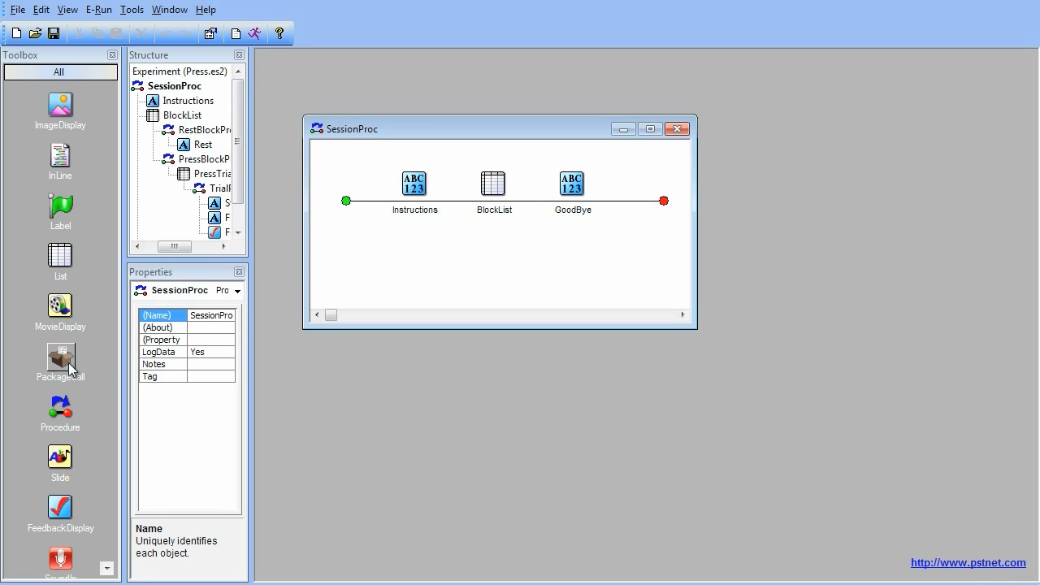
pyautogui.moveTo(69, 369); pyautogui.dragTo(69, 363)
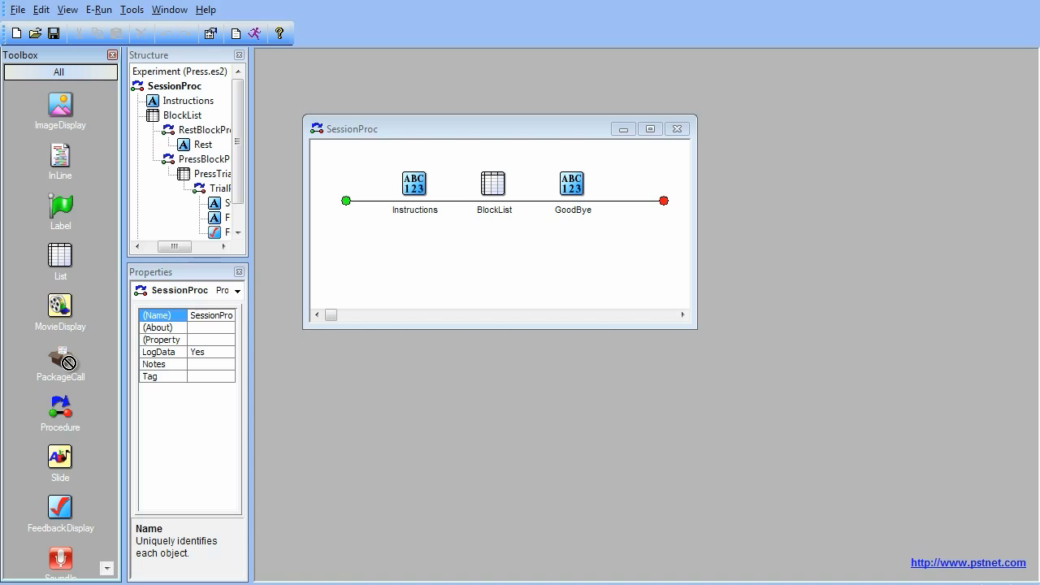
pyautogui.moveTo(69, 363); pyautogui.dragTo(359, 245)
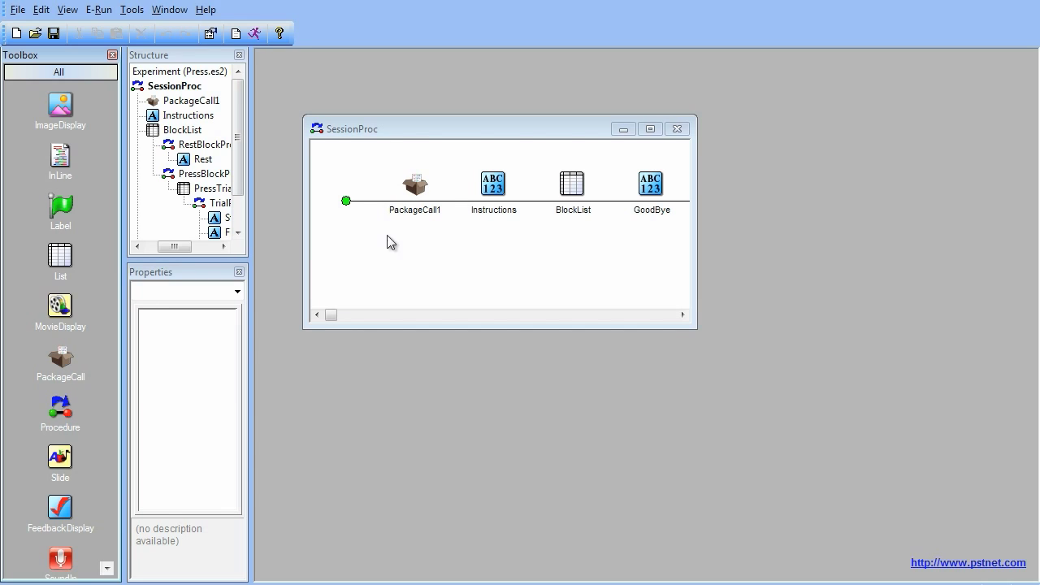
pyautogui.click(404, 210)
pyautogui.press('F2')
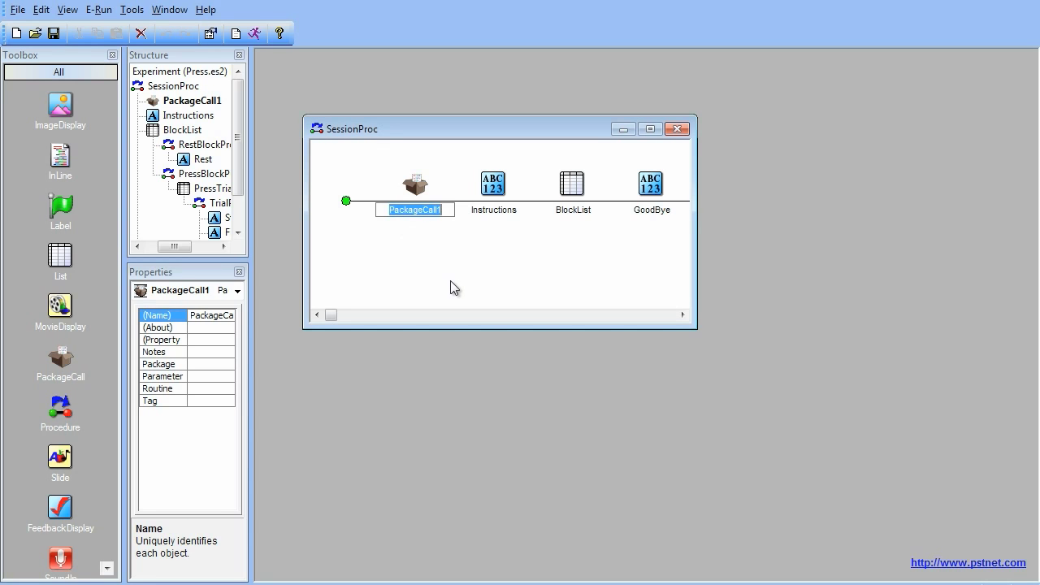
pyautogui.write('fMRIS')
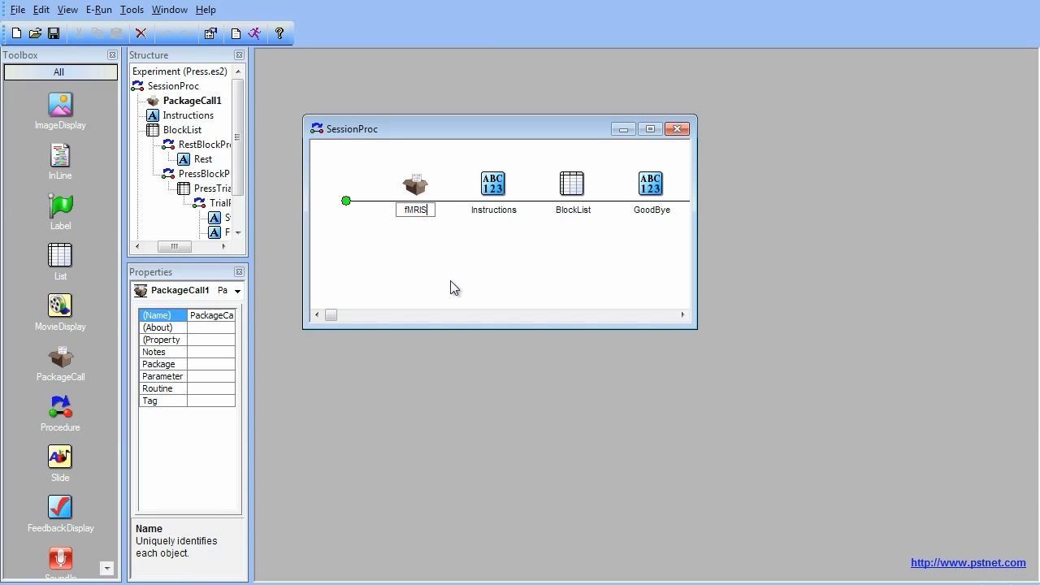
pyautogui.write('essionInit')
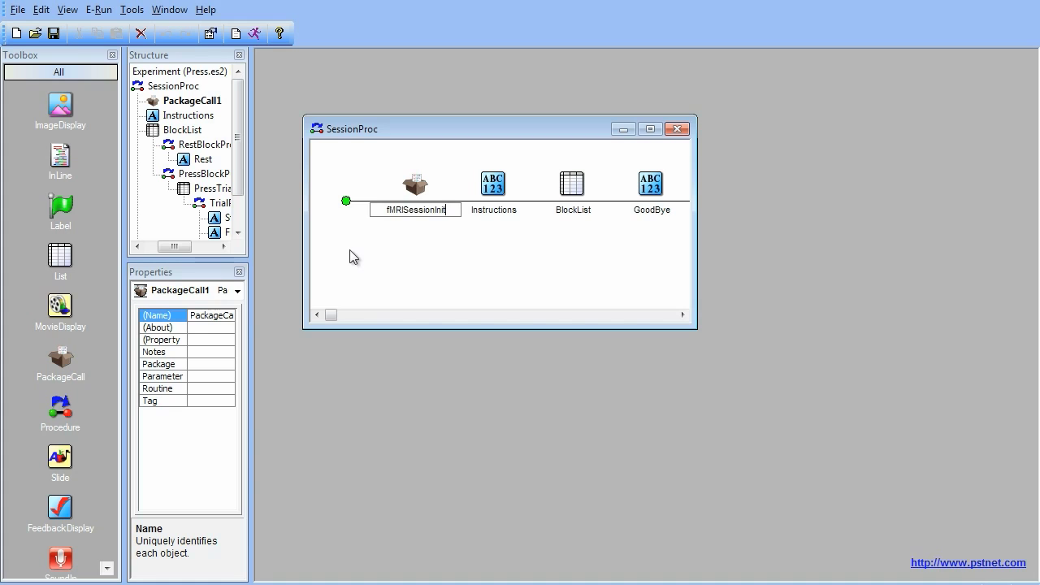
# Step: Configure the fMRISessionInit PackageCall to use the fMRI package's SessionInit routine with its default parameters
pyautogui.doubleClick(411, 195)
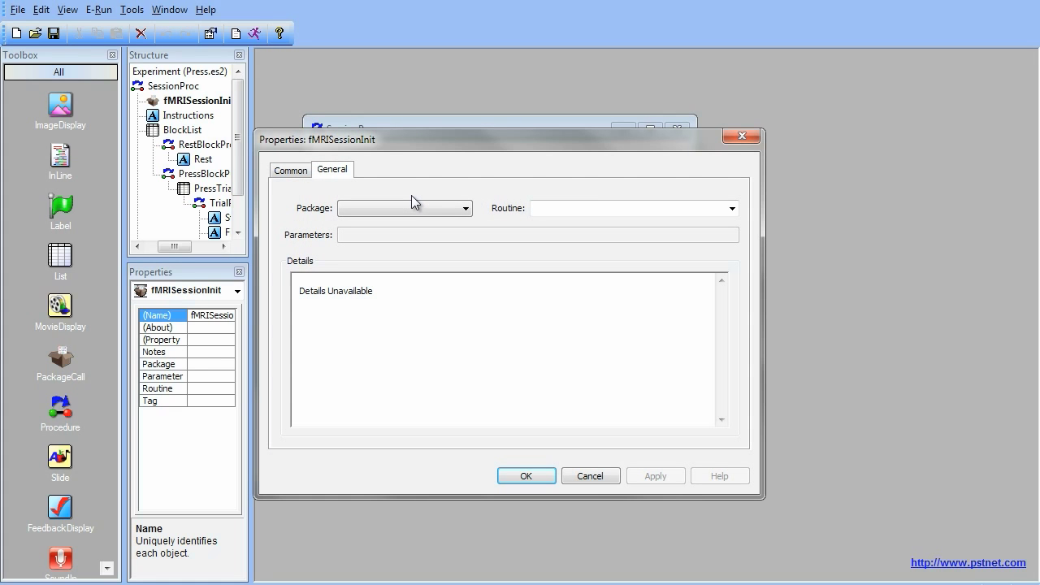
pyautogui.click(416, 209)
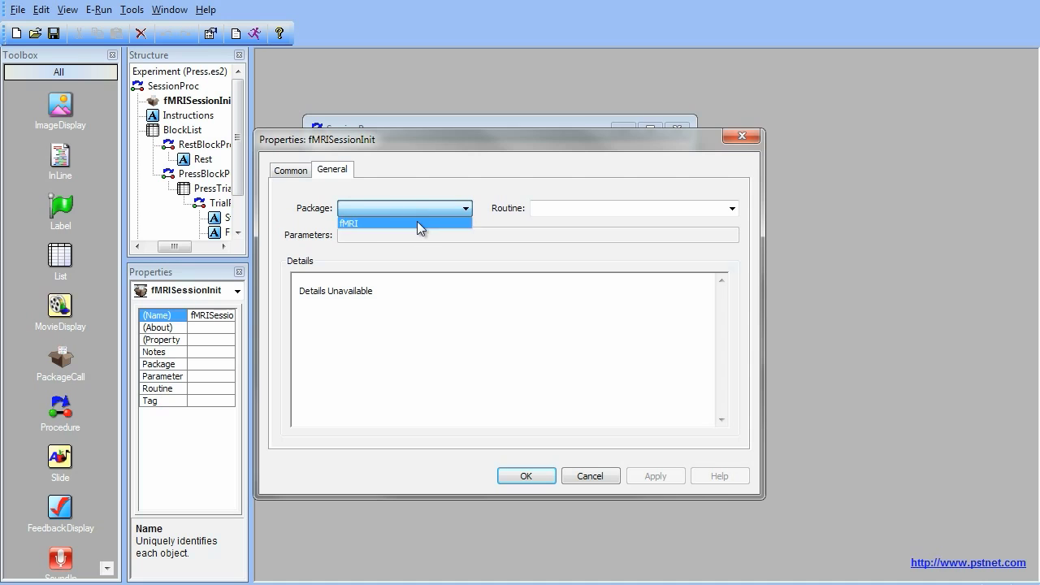
pyautogui.click(417, 220)
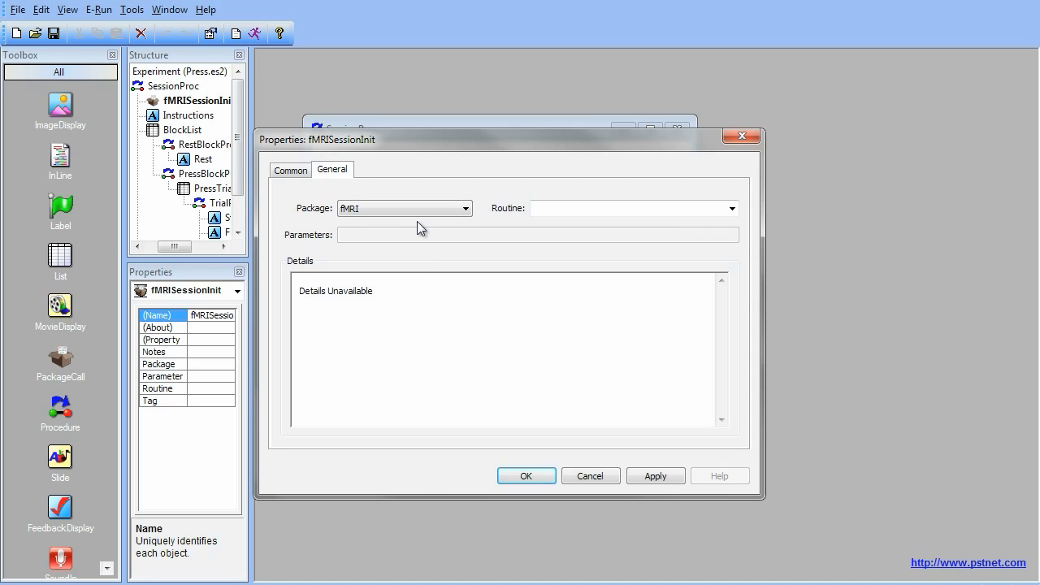
pyautogui.click(732, 209)
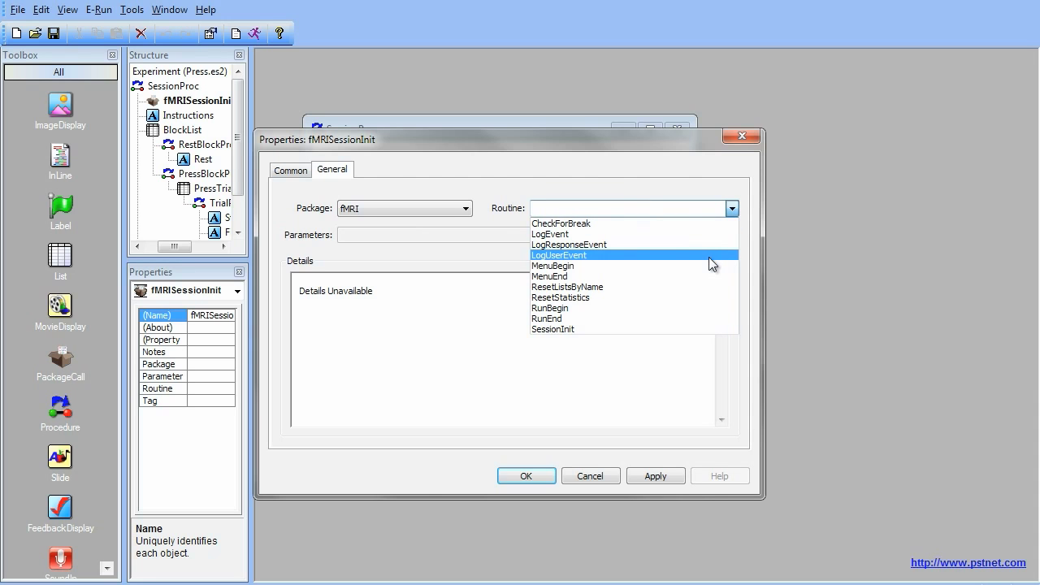
pyautogui.click(690, 327)
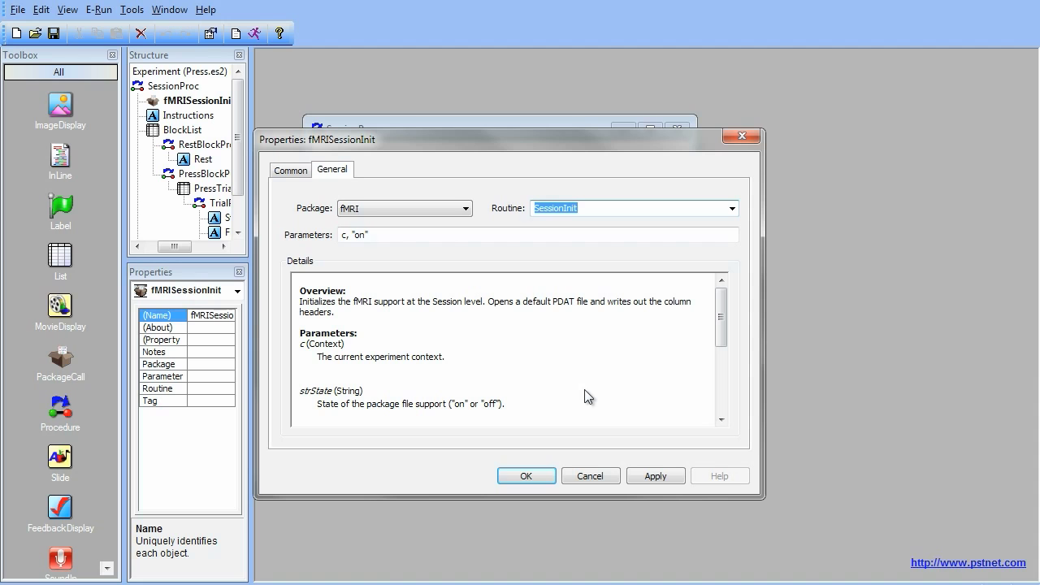
pyautogui.click(543, 476)
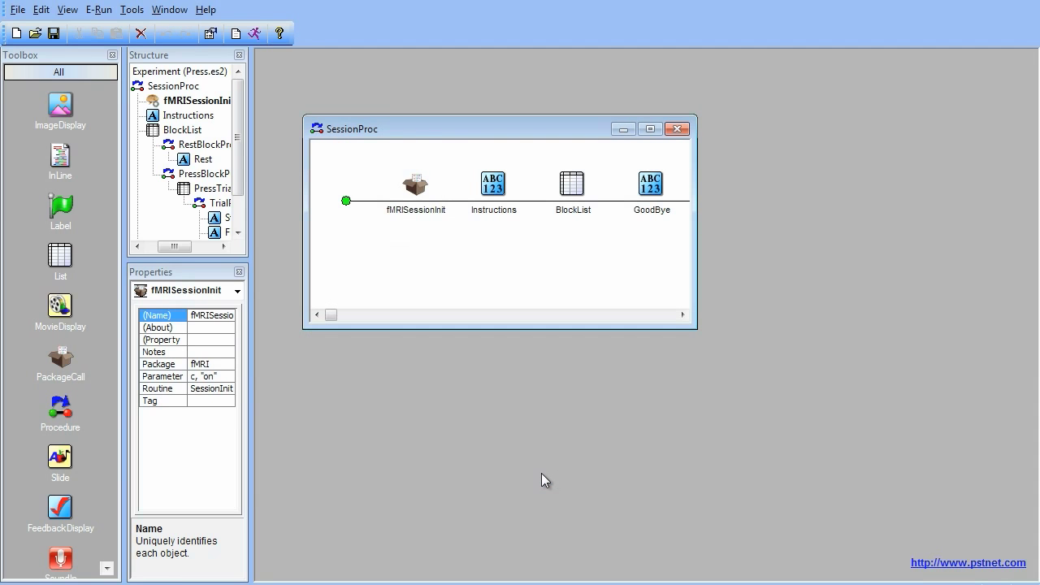
pyautogui.click(445, 290)
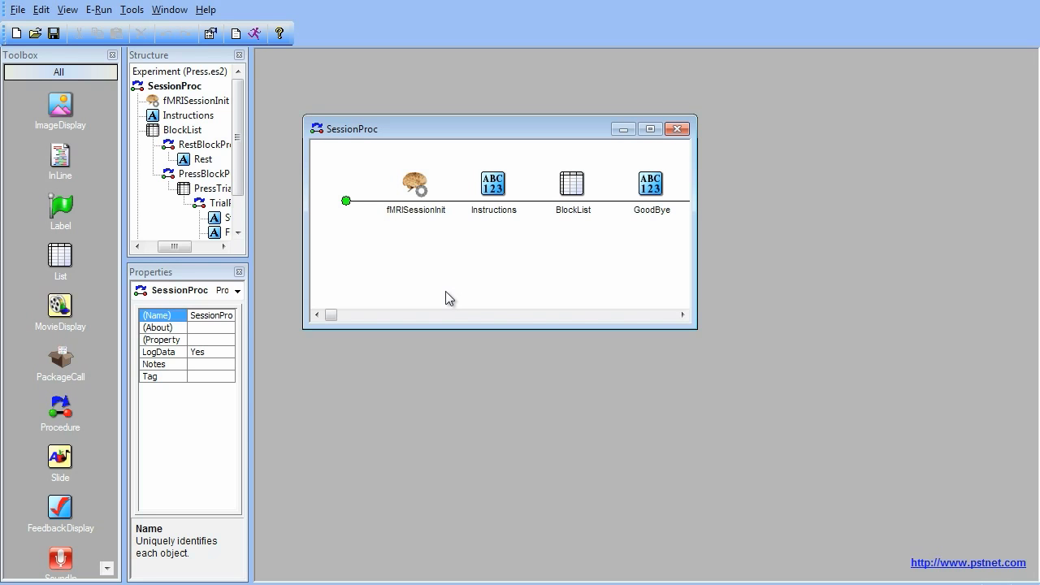
# Step: Insert a PackageCall between Instructions and BlockList in SessionProc and name it fMRIRunBegin
pyautogui.moveTo(59, 358); pyautogui.dragTo(539, 241)
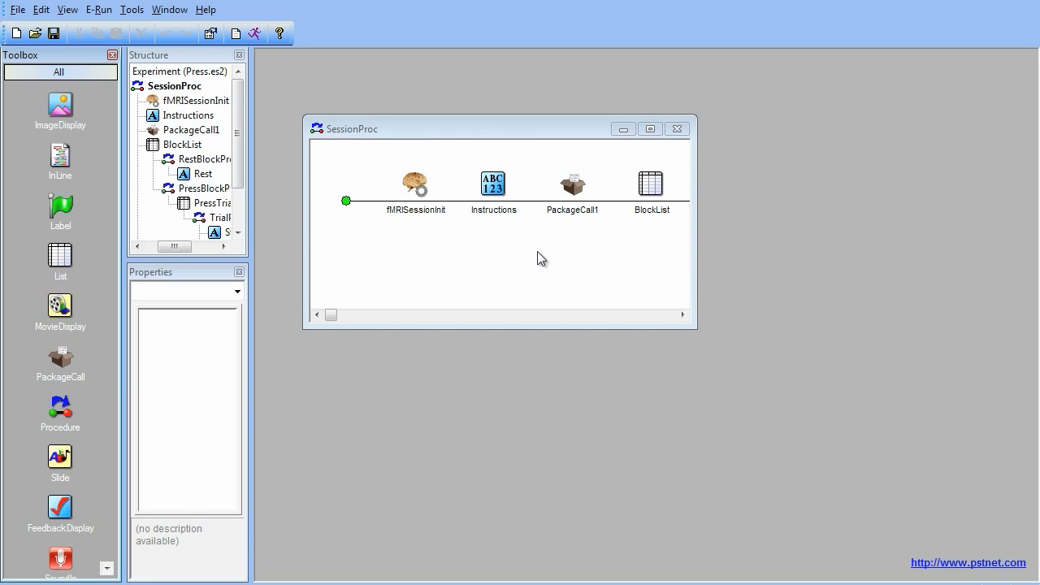
pyautogui.click(569, 195)
pyautogui.write('fMRIRunBegin')
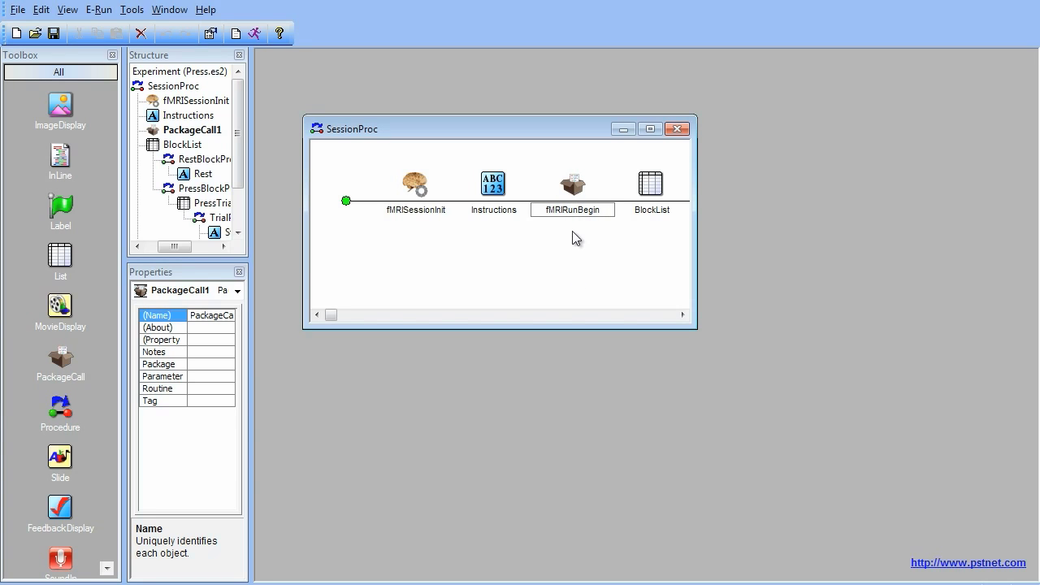
# Step: Configure the fMRIRunBegin PackageCall to use the fMRI package's RunBegin routine with its default parameters
pyautogui.click(576, 188)
pyautogui.doubleClick(575, 186)
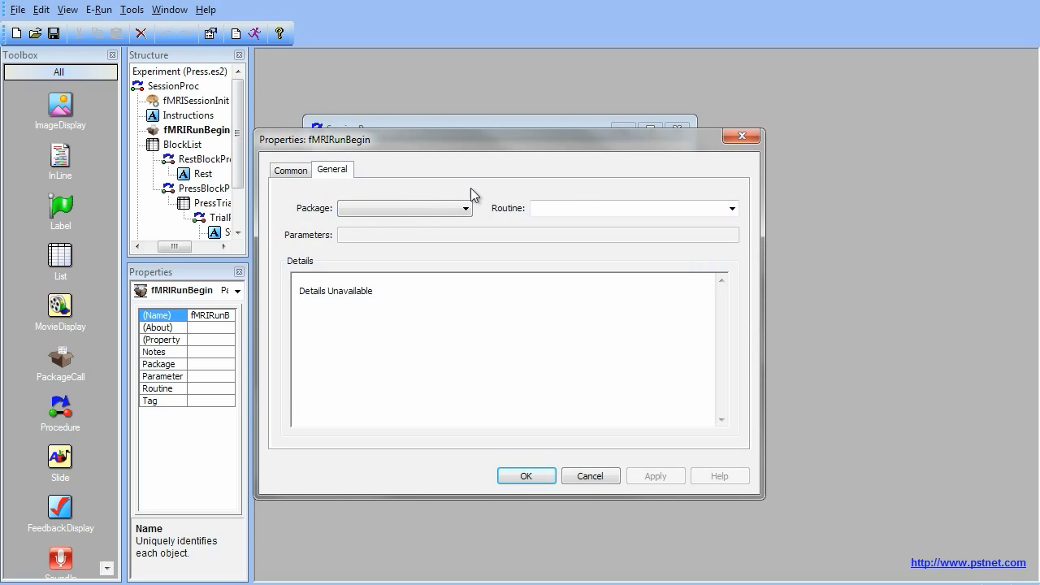
pyautogui.click(432, 210)
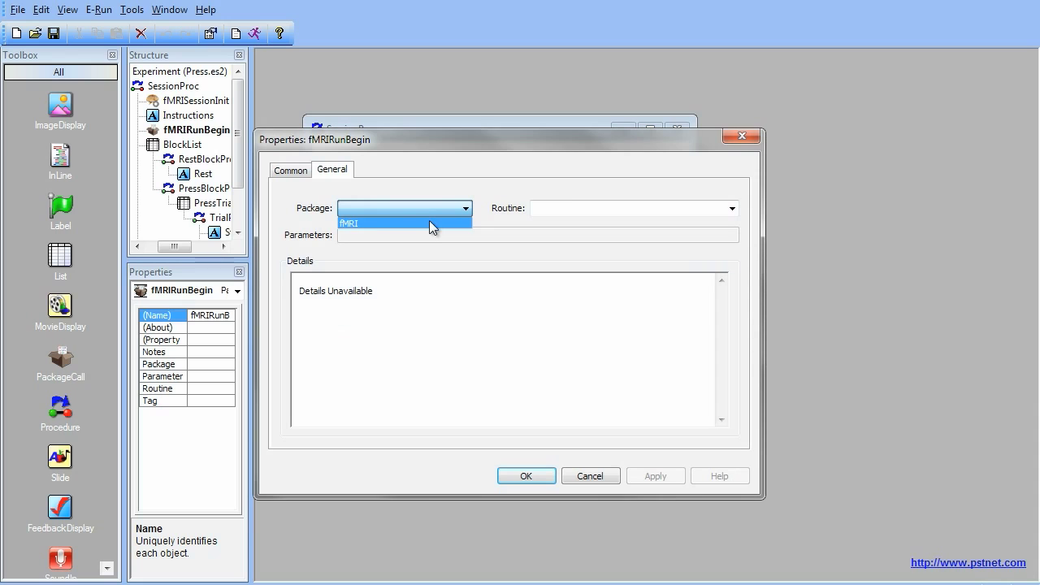
pyautogui.click(429, 220)
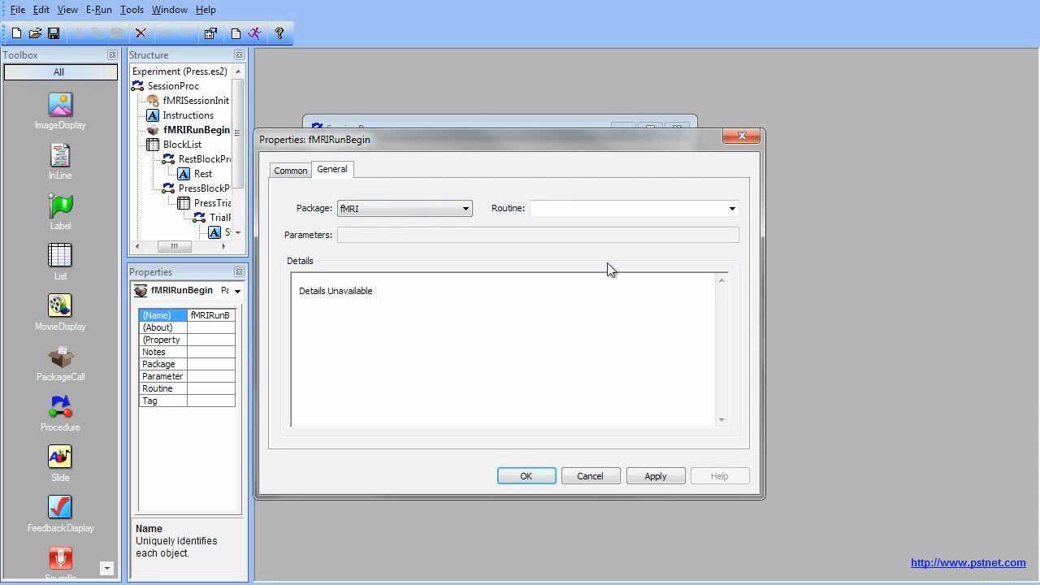
pyautogui.click(732, 208)
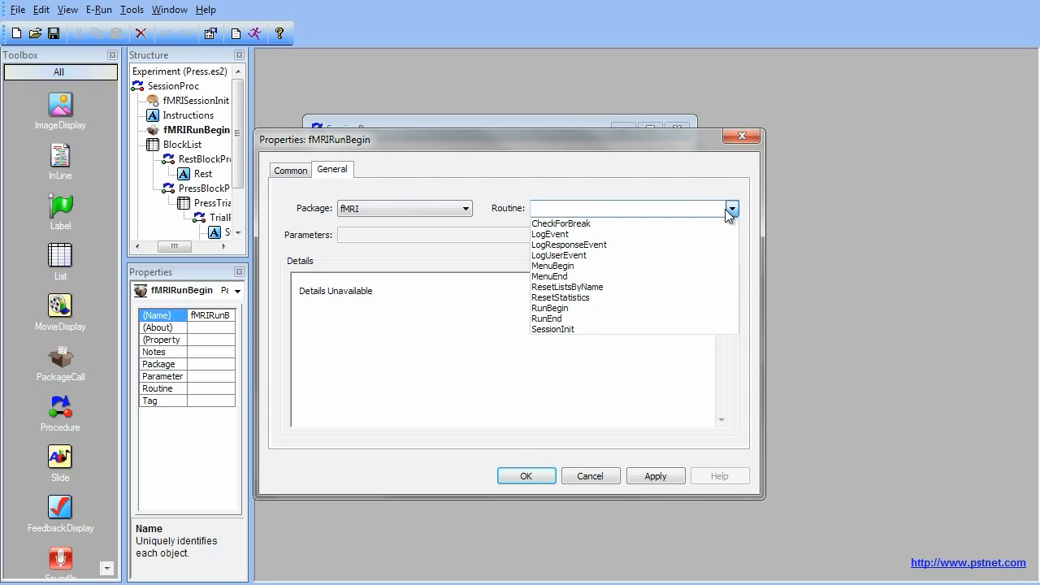
pyautogui.click(647, 308)
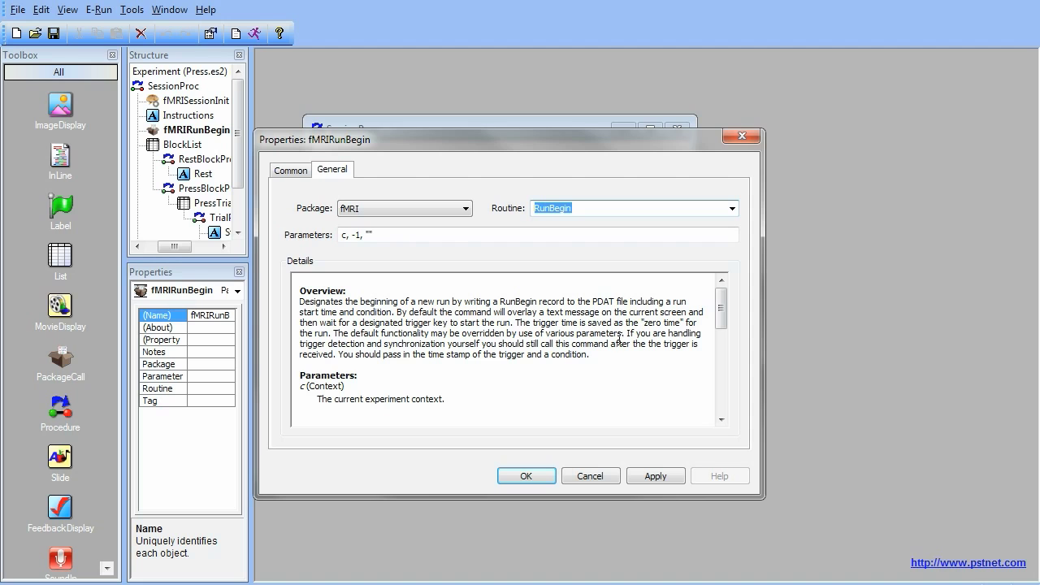
pyautogui.click(528, 476)
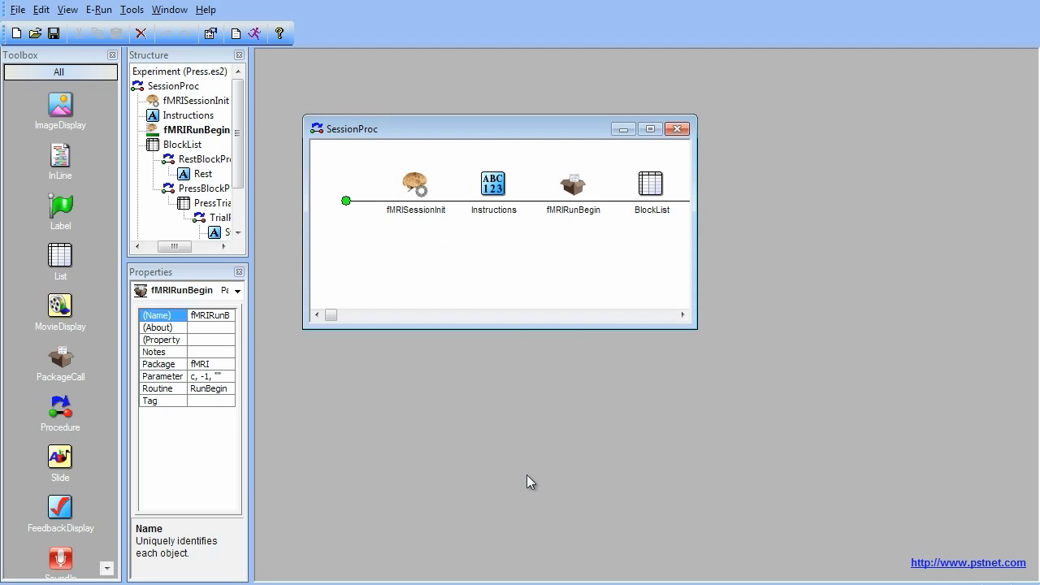
pyautogui.click(615, 269)
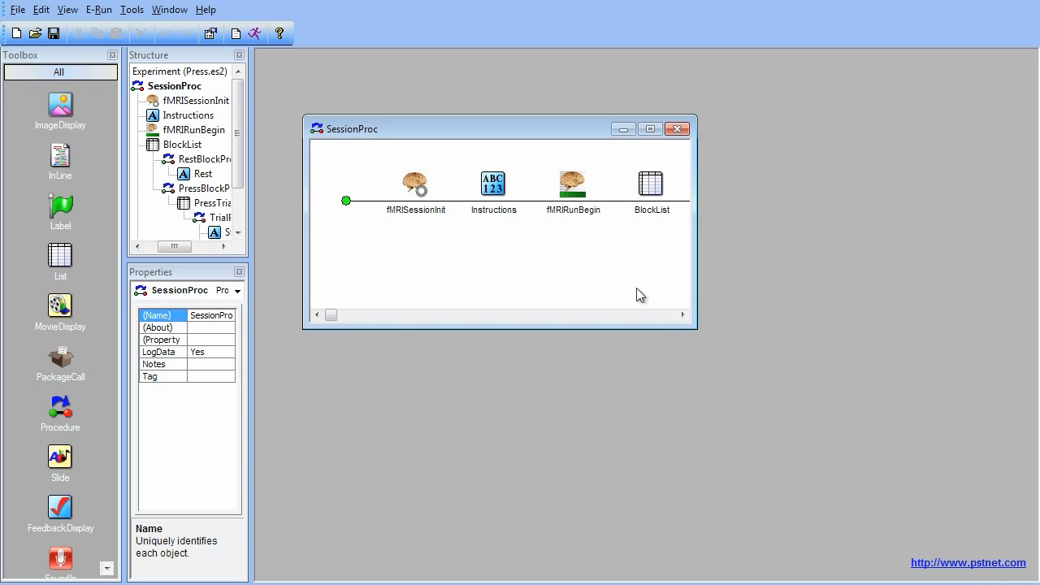
# Step: Insert a PackageCall directly after BlockList in SessionProc and name it fMRIRunEnd
pyautogui.click(682, 315)
pyautogui.moveTo(60, 358); pyautogui.dragTo(597, 234)
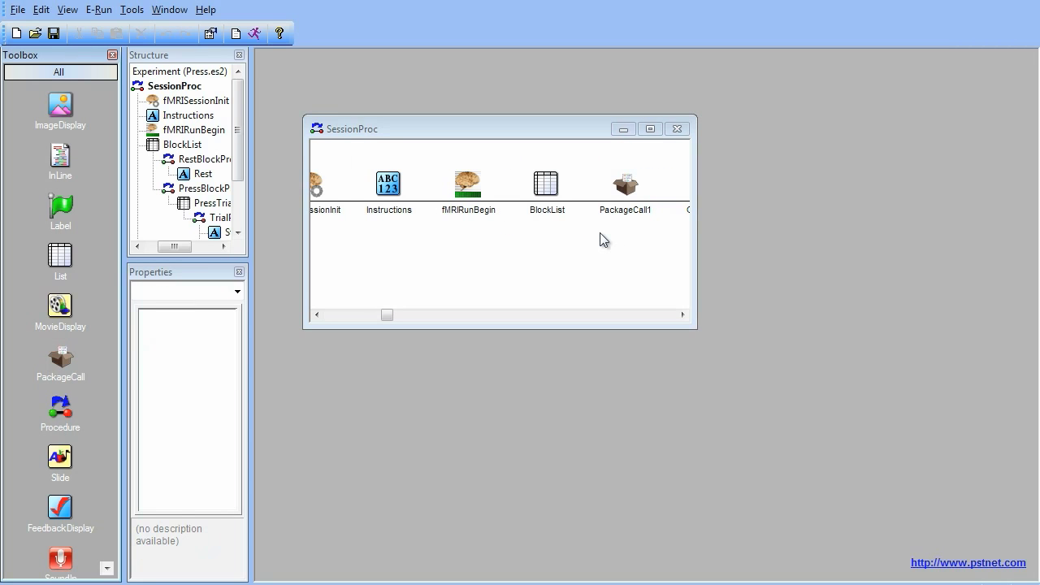
pyautogui.click(622, 185)
pyautogui.press('F2')
pyautogui.write('fMRI')
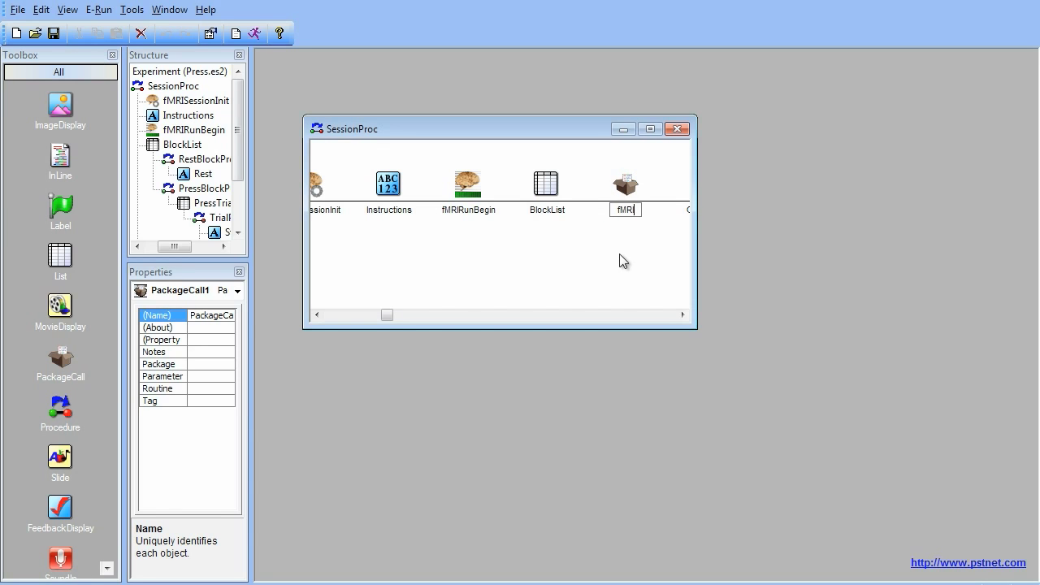
pyautogui.write('RunEnd')
# Step: Configure the fMRIRunEnd PackageCall to use the fMRI package's RunEnd routine with its default parameters
pyautogui.doubleClick(626, 185)
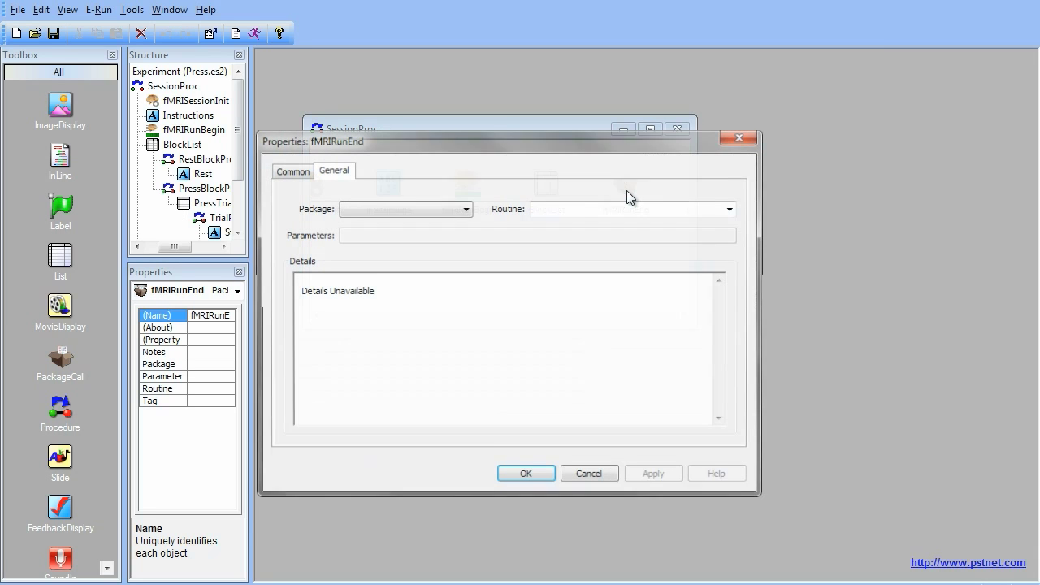
pyautogui.click(385, 205)
pyautogui.click(385, 219)
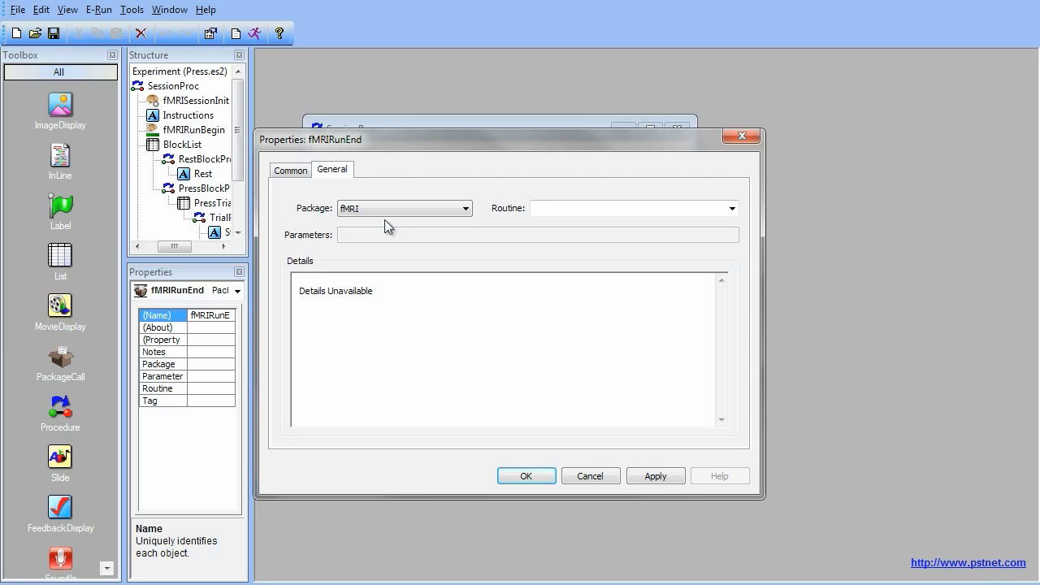
pyautogui.click(732, 209)
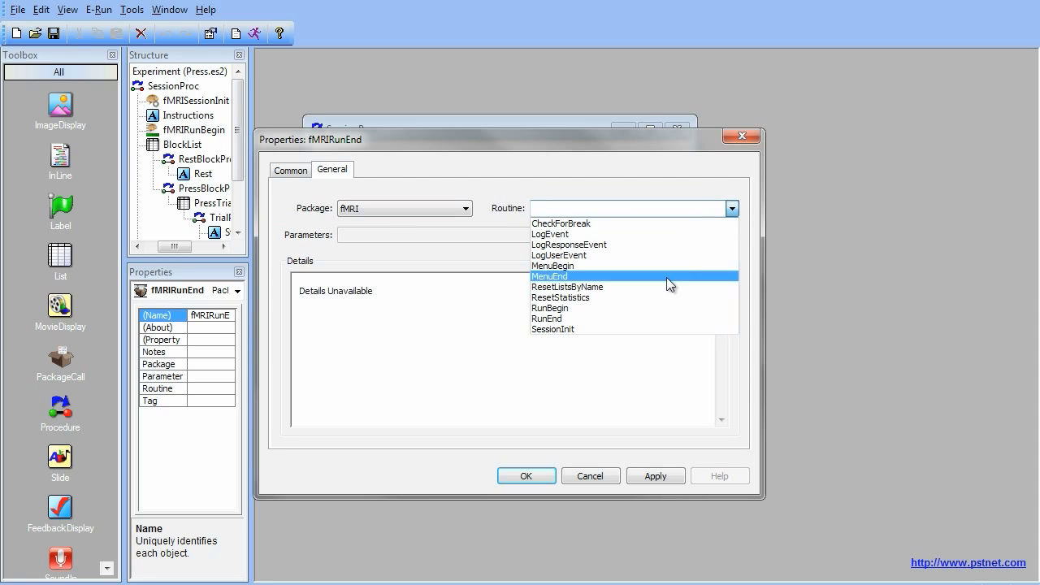
pyautogui.click(634, 319)
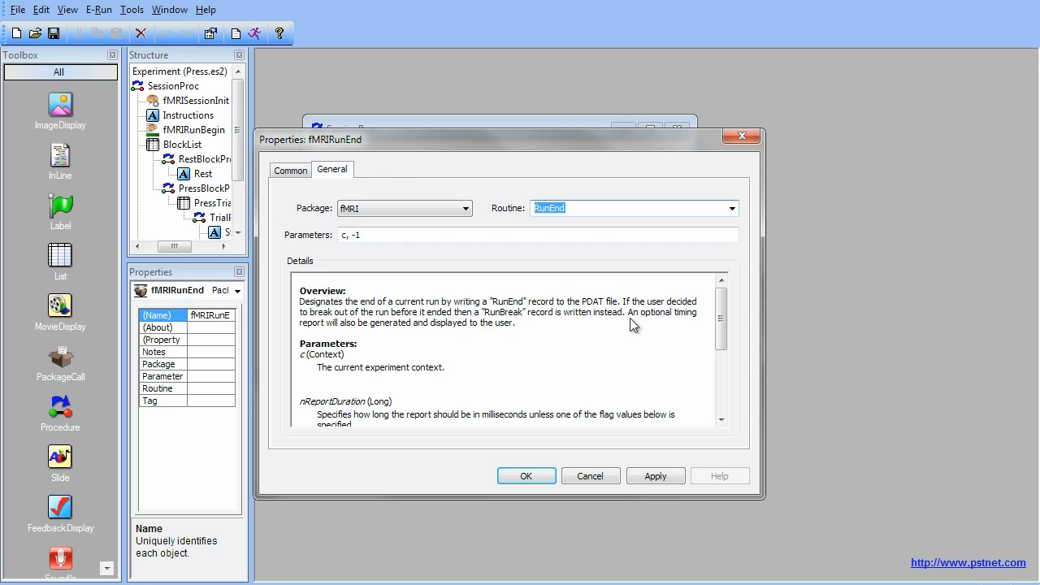
pyautogui.click(530, 477)
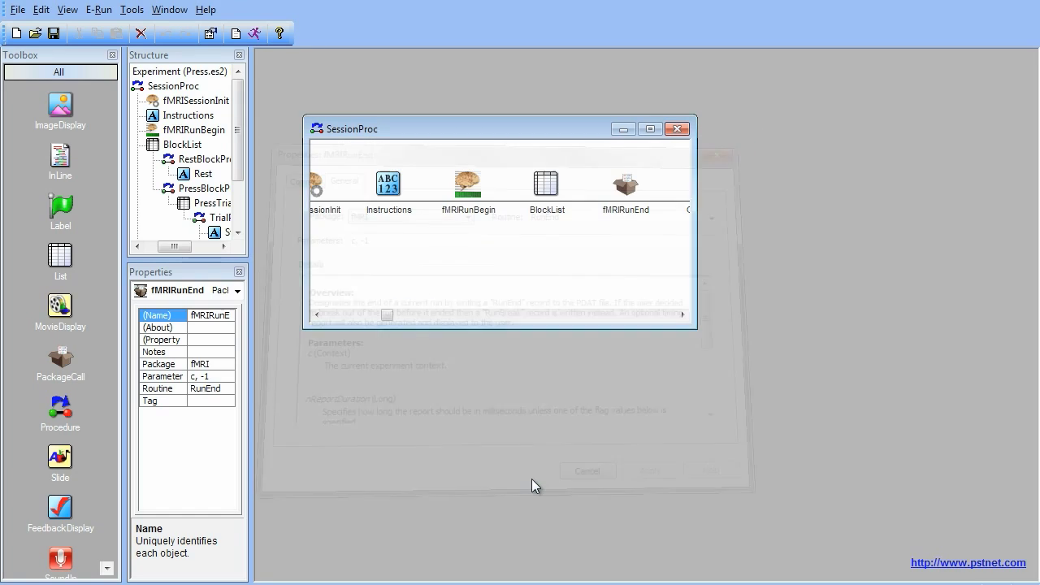
pyautogui.click(634, 280)
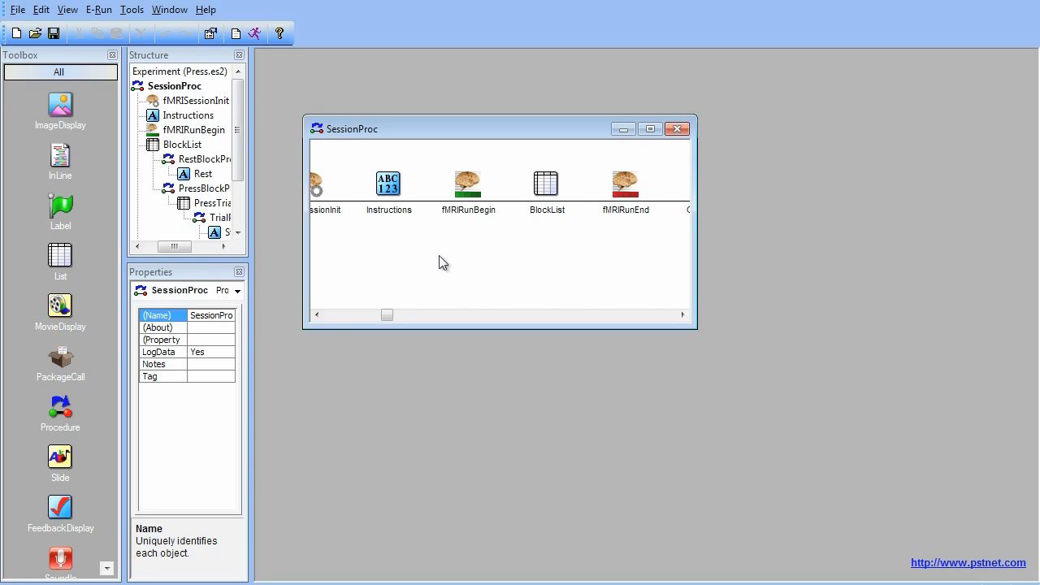
# Step: Insert a PackageCall between fMRISessionInit and Instructions in SessionProc and name it fMRIMenuBegin
pyautogui.click(317, 316)
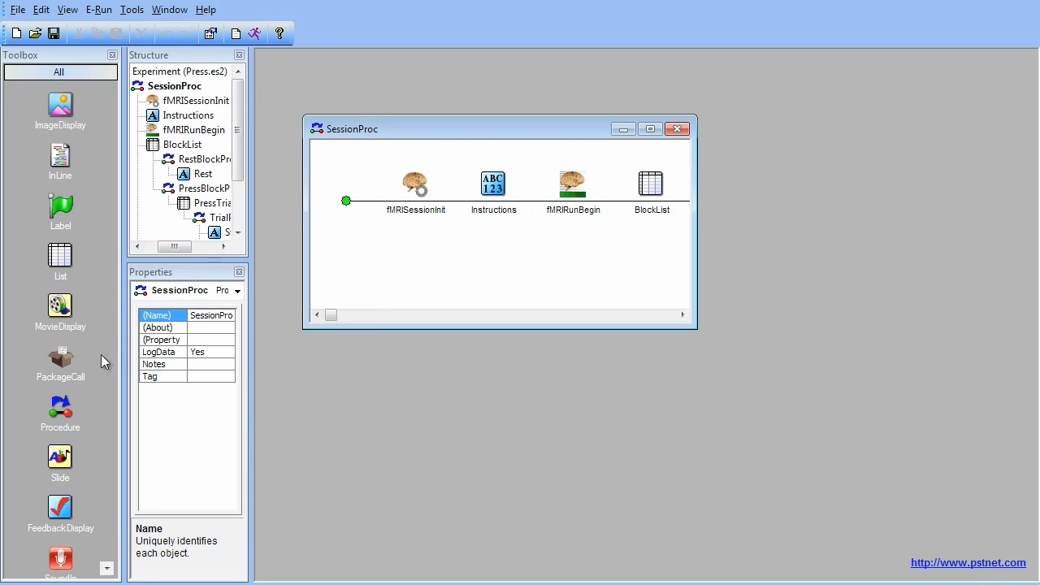
pyautogui.moveTo(62, 354); pyautogui.dragTo(451, 227)
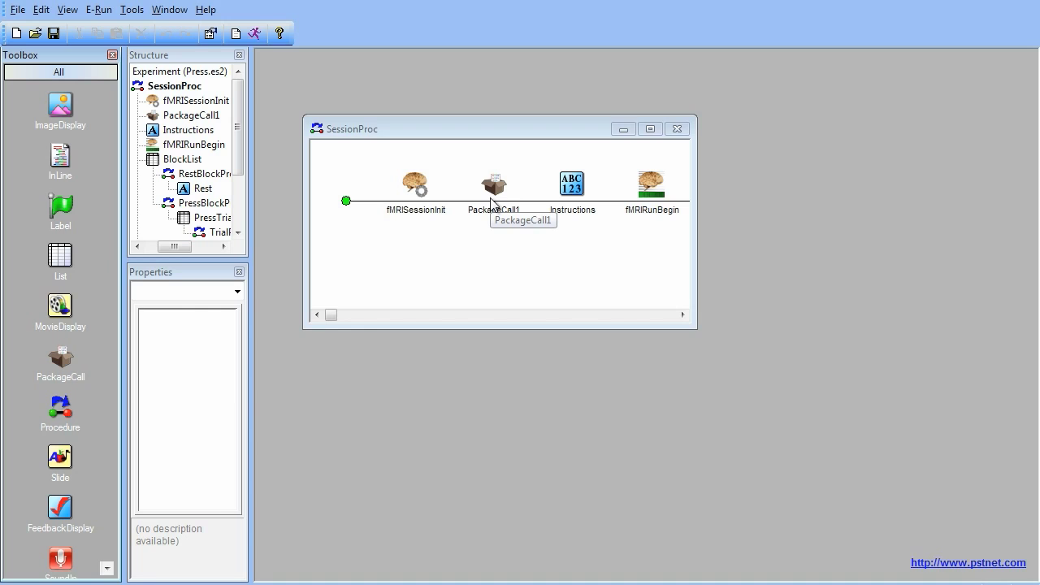
pyautogui.click(491, 203)
pyautogui.press('F2')
pyautogui.write('fMRIMenuBegin')
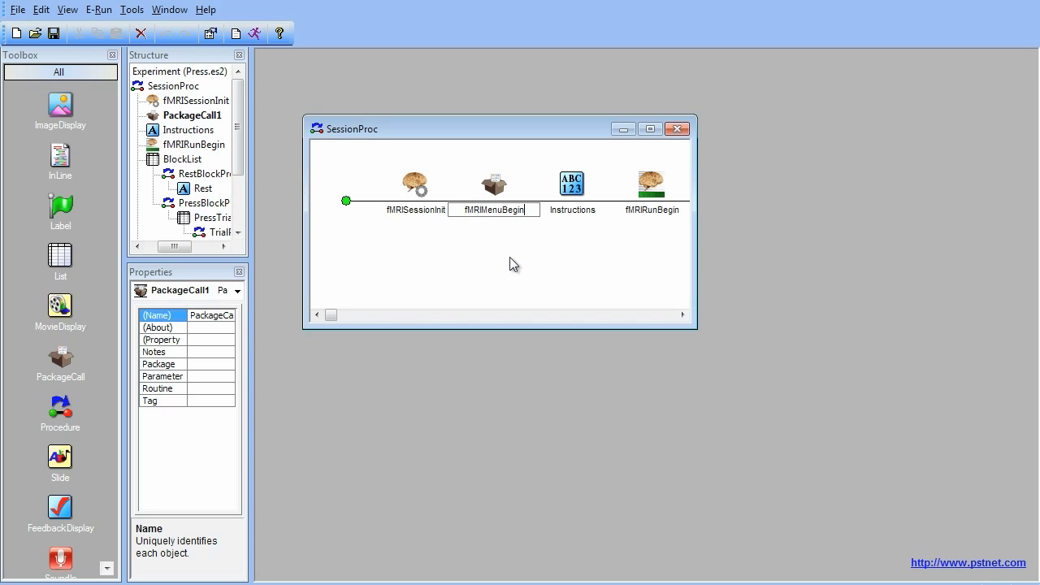
# Step: Configure the fMRIMenuBegin PackageCall to use the fMRI package's MenuBegin routine with its default parameters
pyautogui.doubleClick(502, 186)
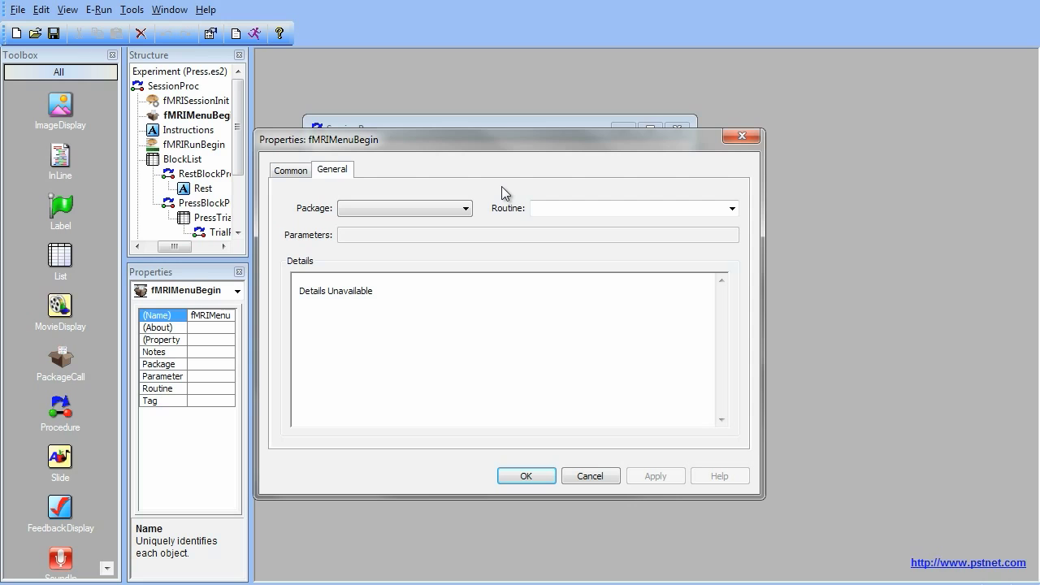
pyautogui.click(455, 208)
pyautogui.click(442, 221)
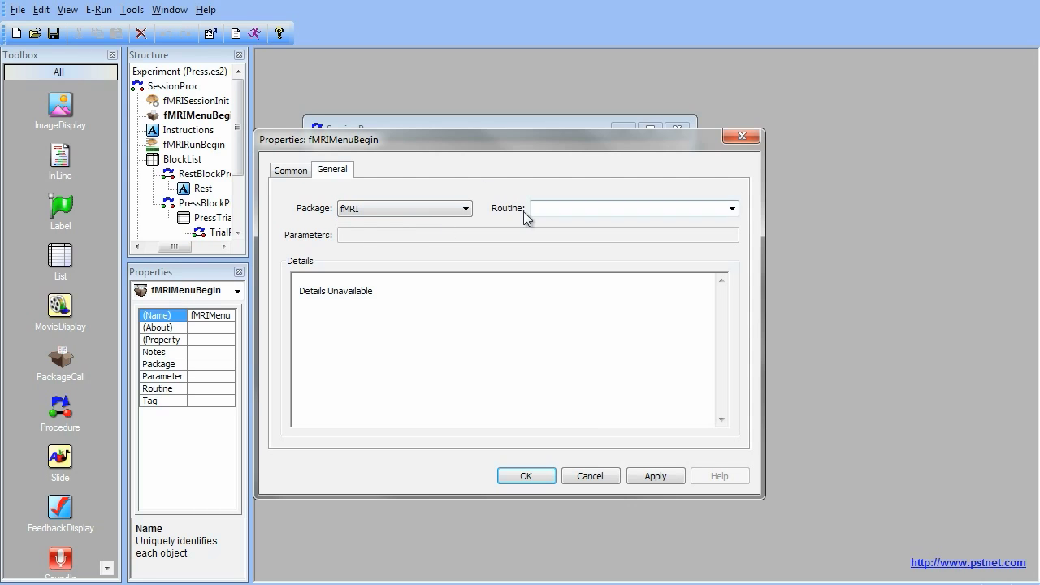
pyautogui.click(731, 209)
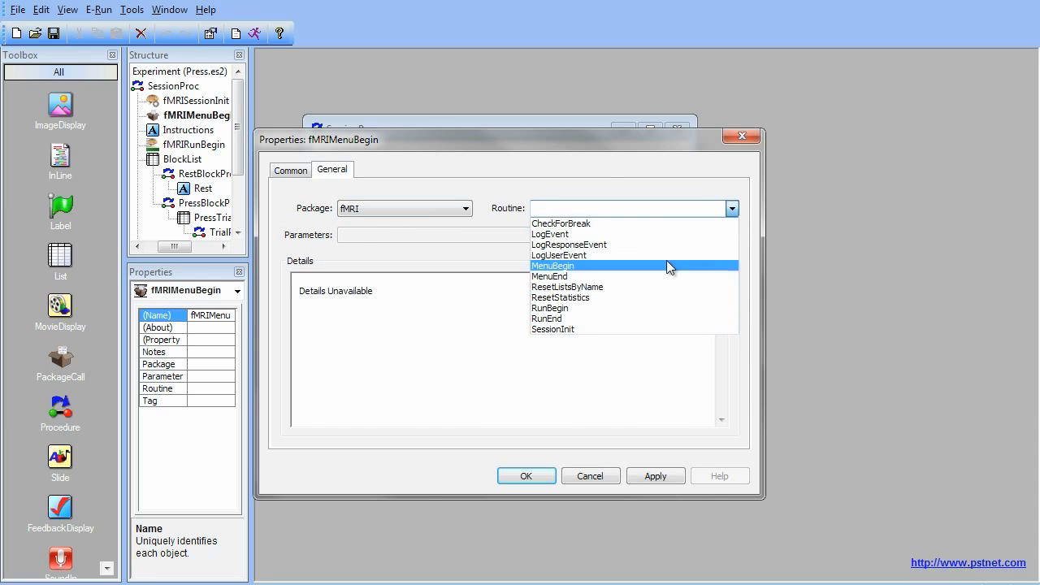
pyautogui.click(667, 262)
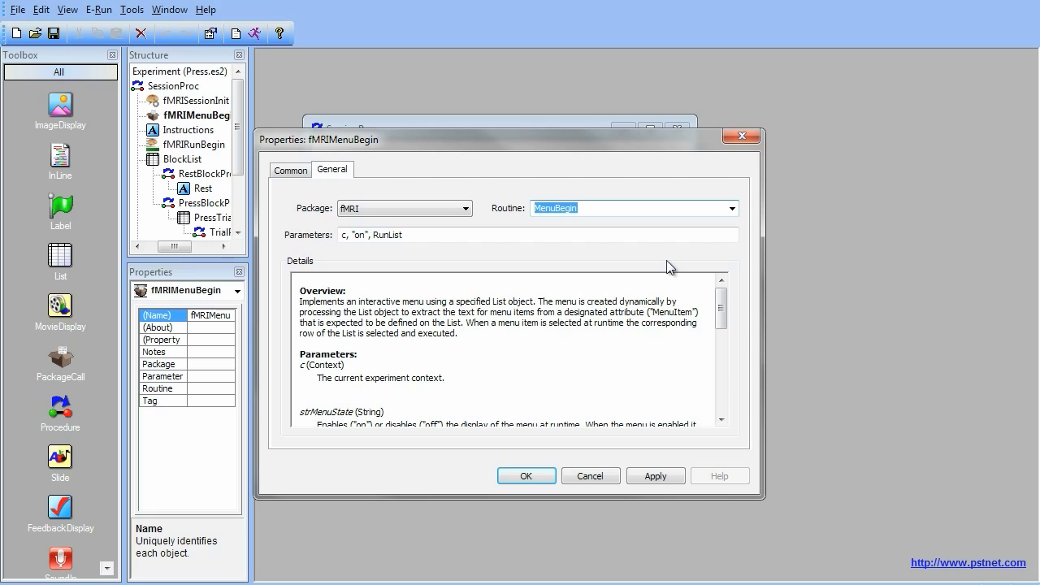
pyautogui.click(526, 477)
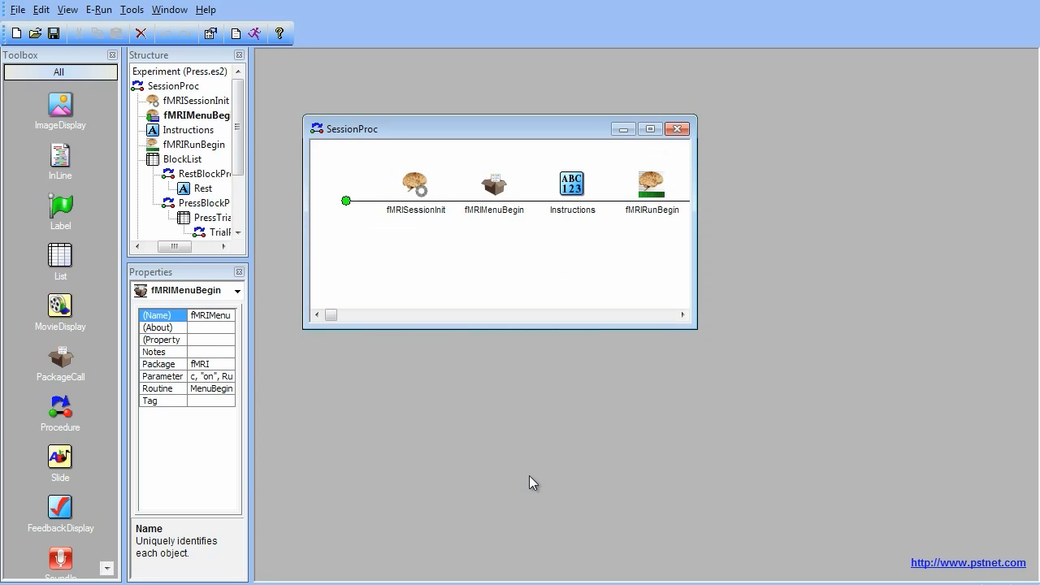
pyautogui.click(510, 259)
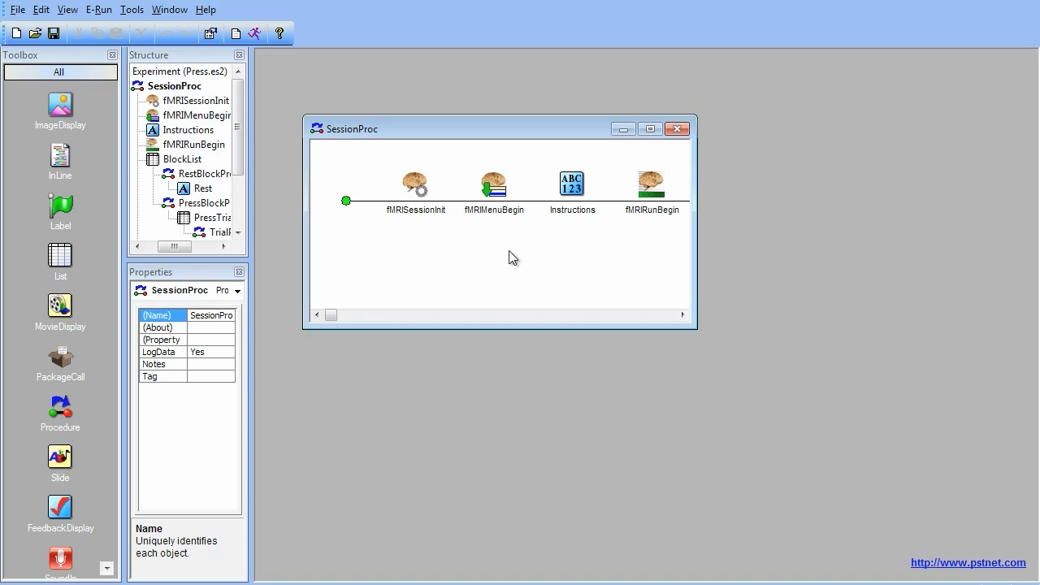
# Step: Insert a PackageCall between fMRIRunEnd and GoodBye in SessionProc and name it fMRIMenuEnd
pyautogui.click(682, 315)
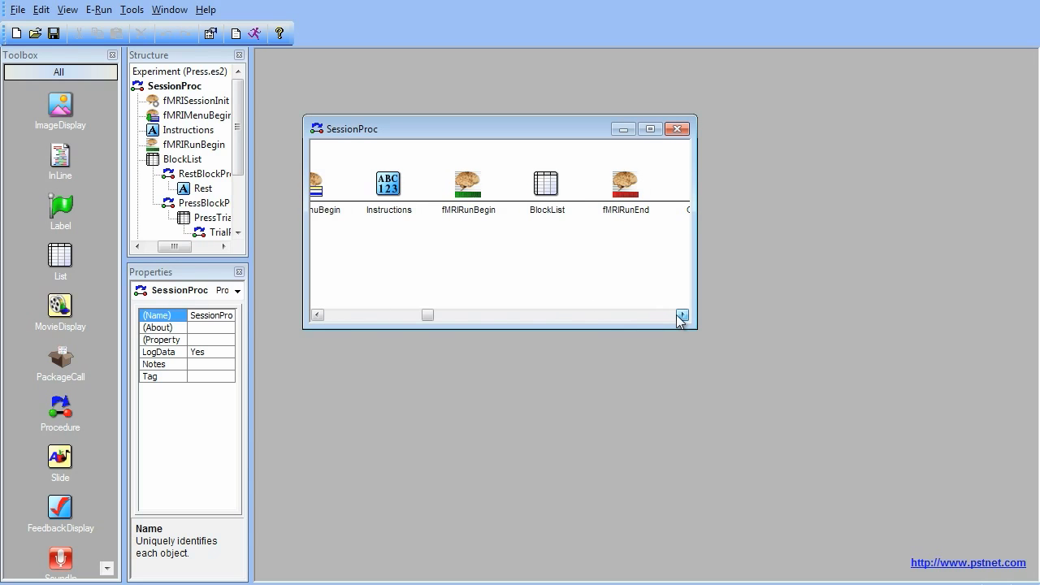
pyautogui.click(682, 314)
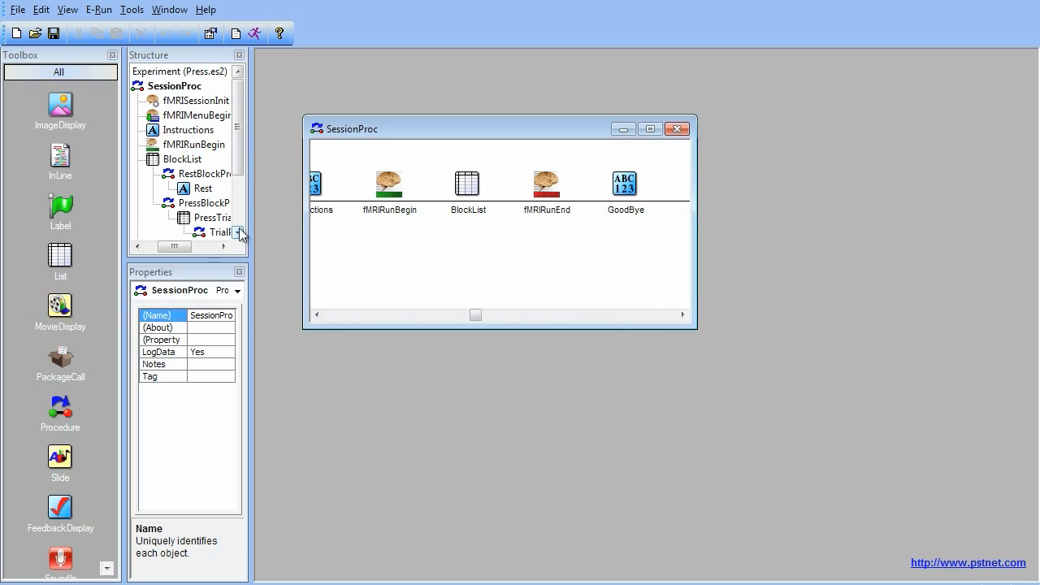
pyautogui.moveTo(61, 358); pyautogui.dragTo(615, 229)
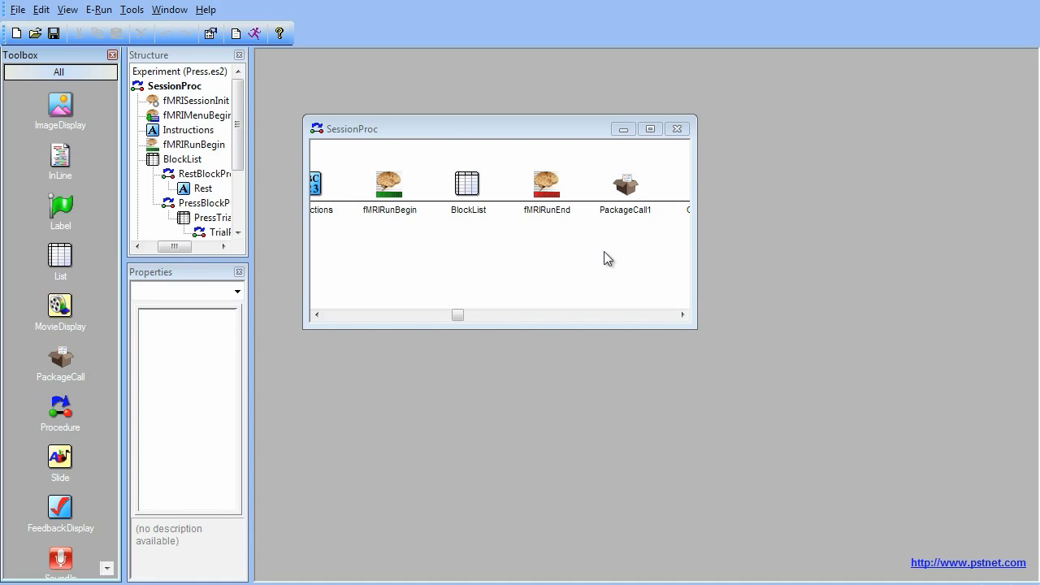
pyautogui.click(627, 183)
pyautogui.press('F2')
pyautogui.write('fM')
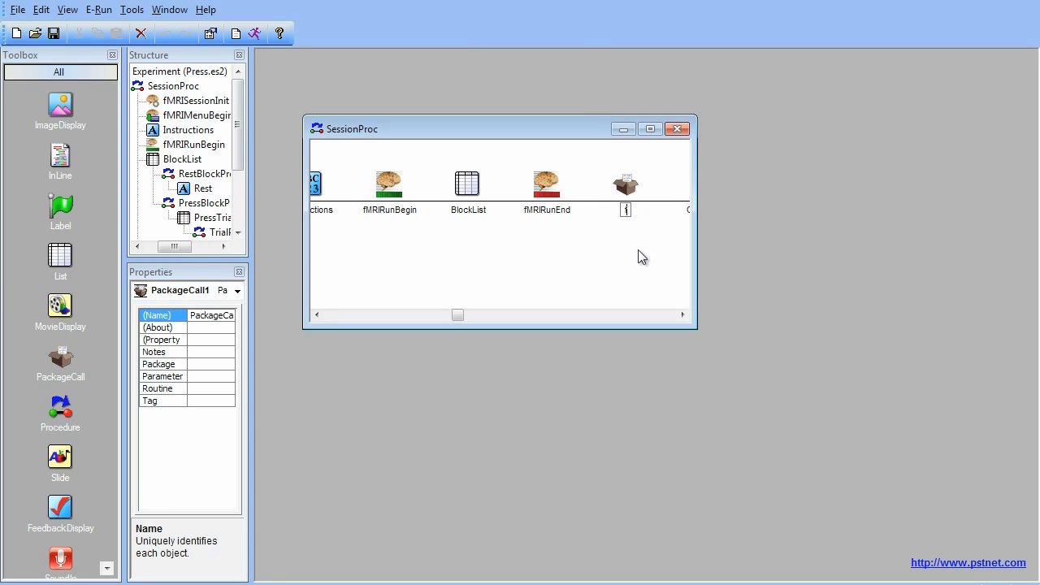
pyautogui.write('RIMenuEnd')
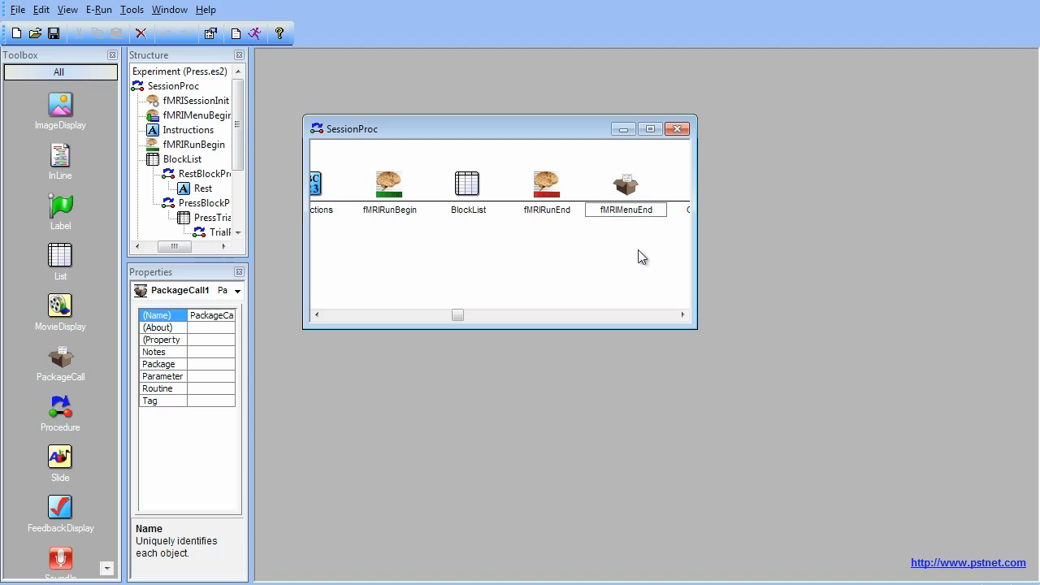
# Step: Configure the fMRIMenuEnd PackageCall to use the fMRI package's MenuEnd routine with its default parameters
pyautogui.doubleClick(625, 186)
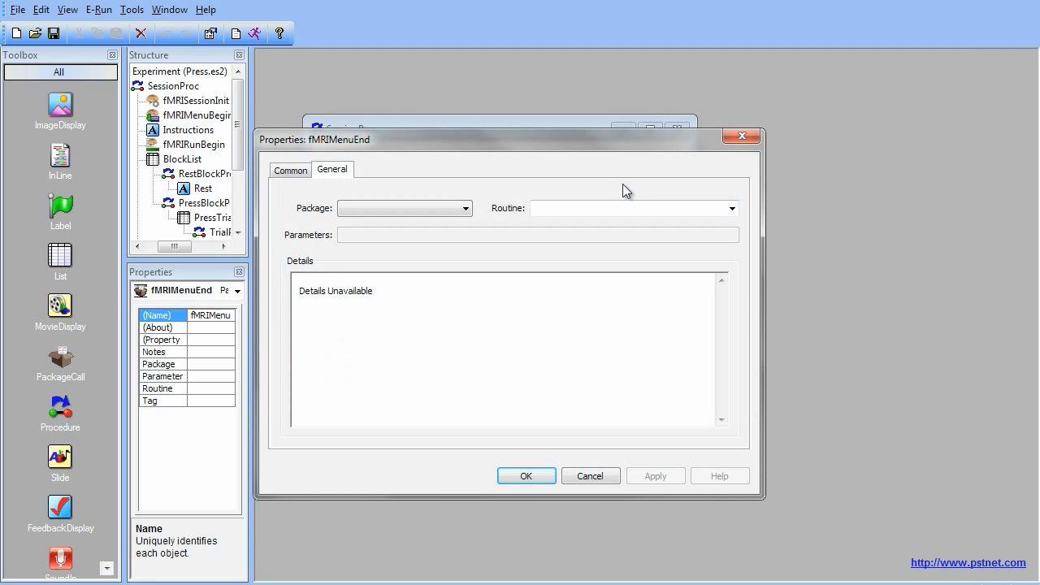
pyautogui.click(465, 208)
pyautogui.click(453, 220)
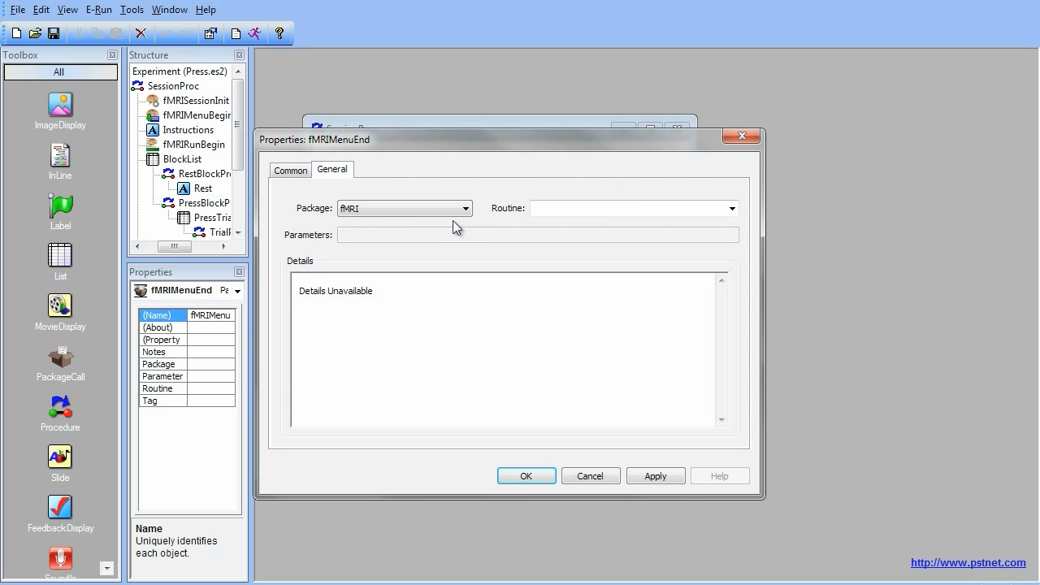
pyautogui.click(732, 208)
pyautogui.click(663, 273)
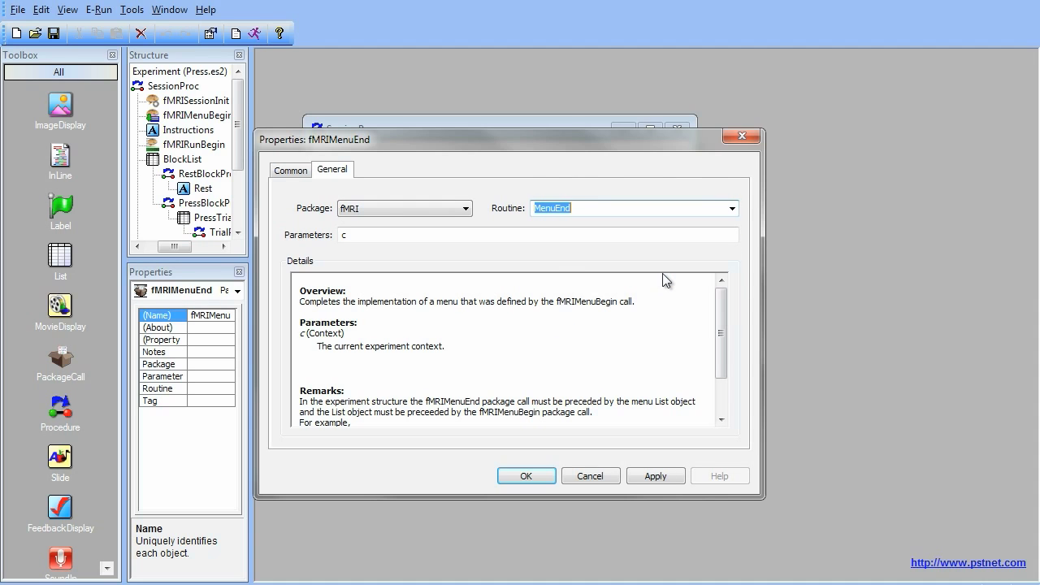
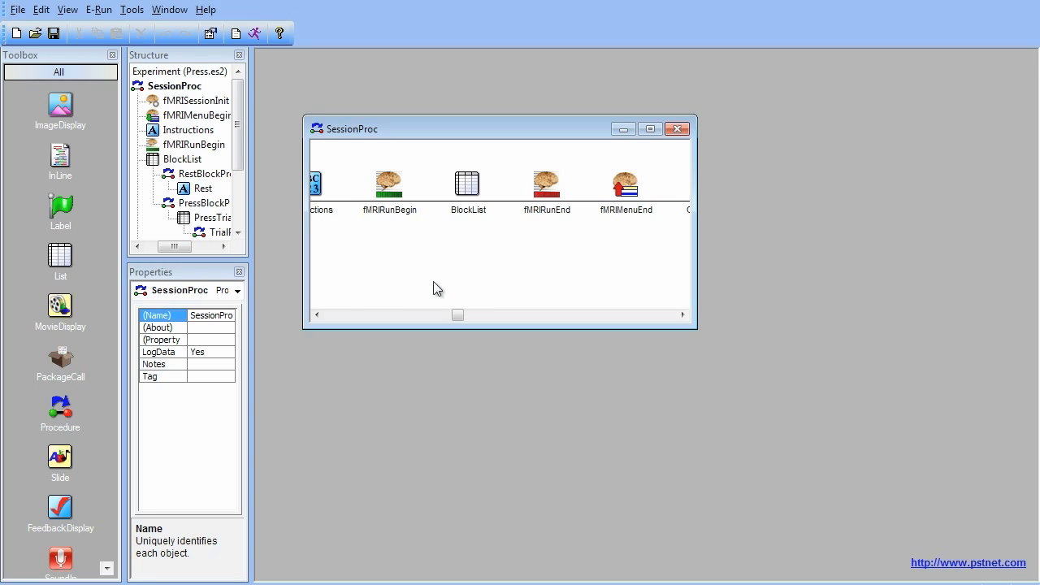
# Step: Insert a List object between fMRIMenuBegin and Instructions in SessionProc and name it RunList
pyautogui.click(318, 315)
pyautogui.click(317, 315)
pyautogui.moveTo(60, 256); pyautogui.dragTo(404, 233)
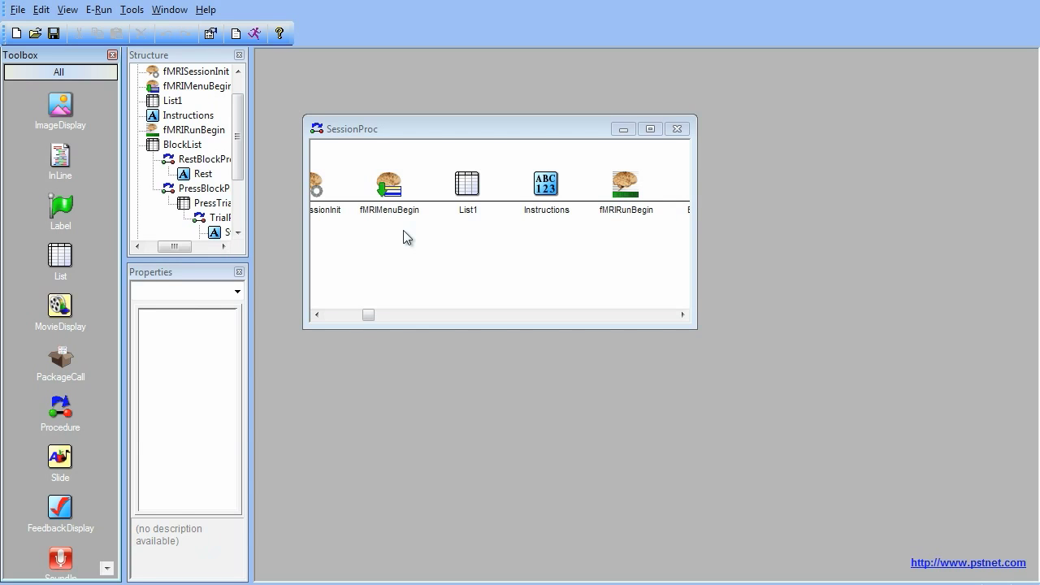
pyautogui.click(470, 187)
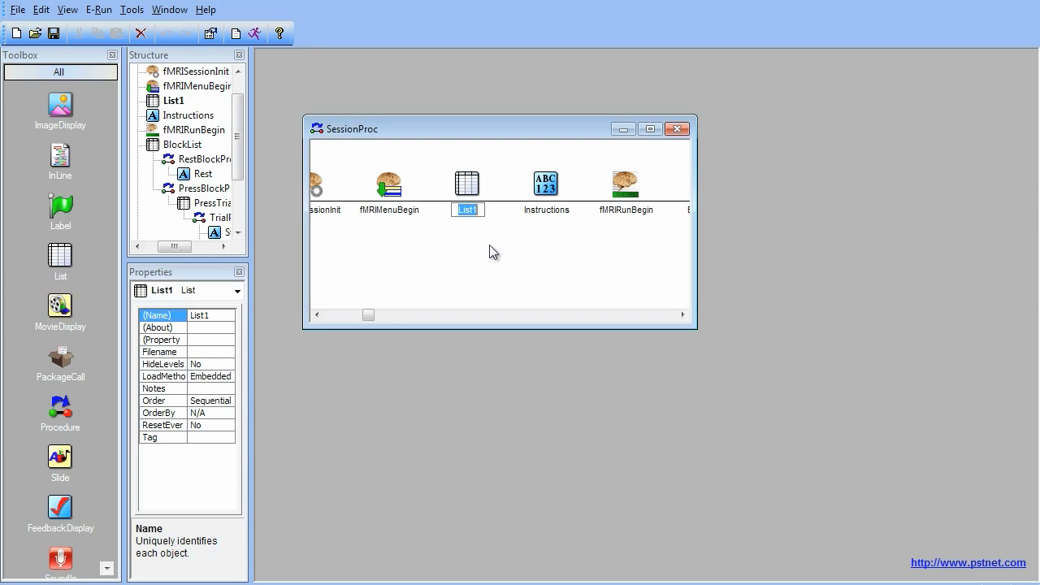
pyautogui.write('RunList')
# Step: Add a MenuItem attribute to RunList and set its value to Press in the first row
pyautogui.doubleClick(469, 190)
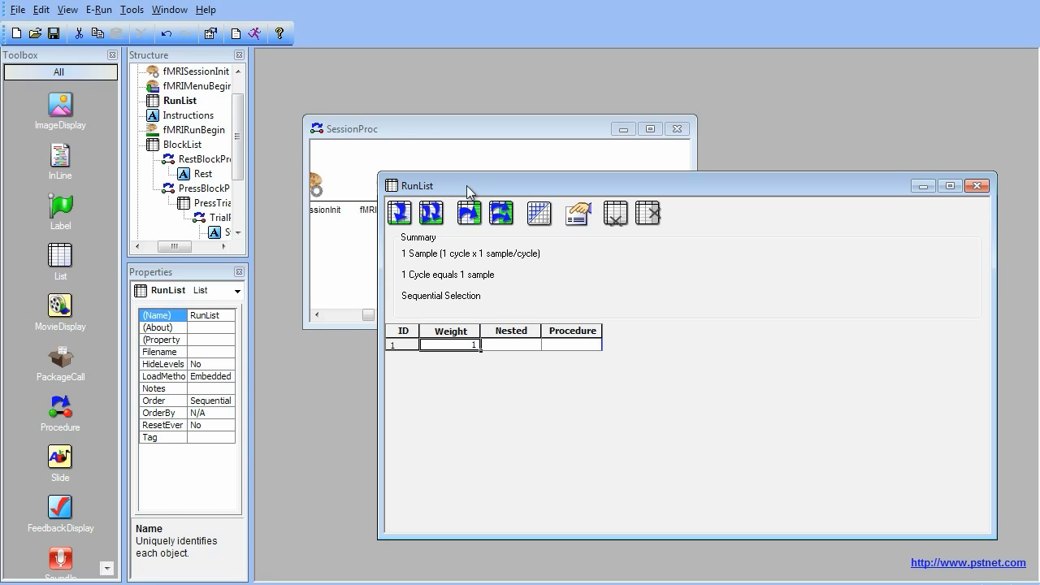
pyautogui.click(470, 213)
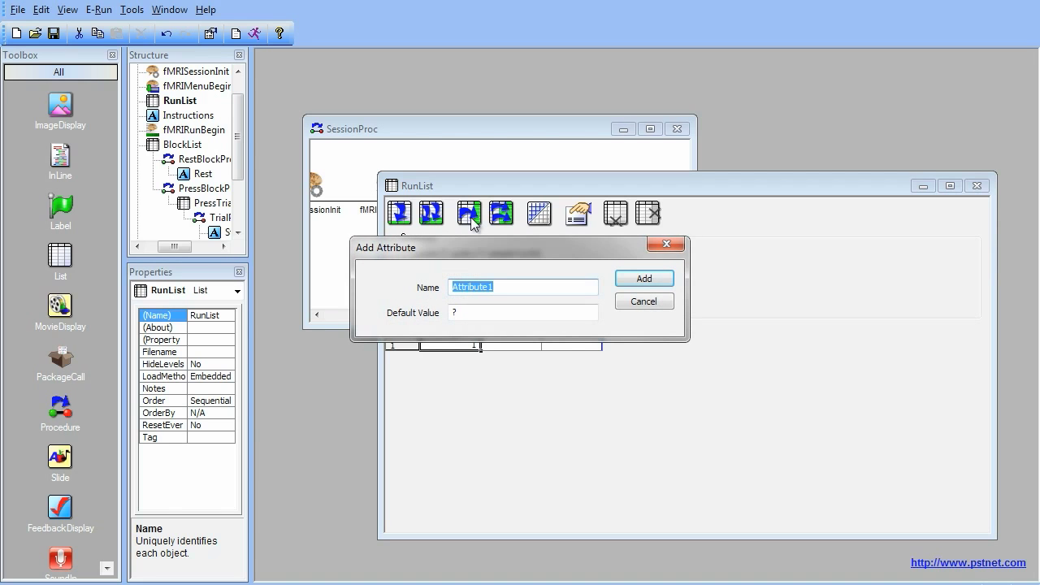
pyautogui.write('MenuItem')
pyautogui.click(642, 280)
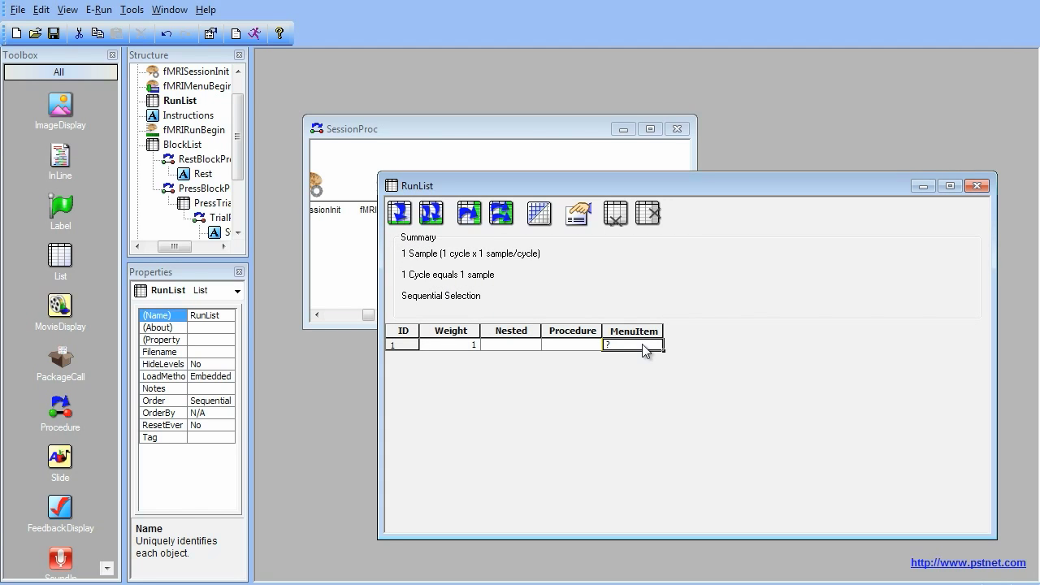
pyautogui.write('Press')
# Step: Assign a newly created procedure named PressRunProc to RunList's first row, without making it the default for new levels, and close the list
pyautogui.click(589, 344)
pyautogui.write('Press')
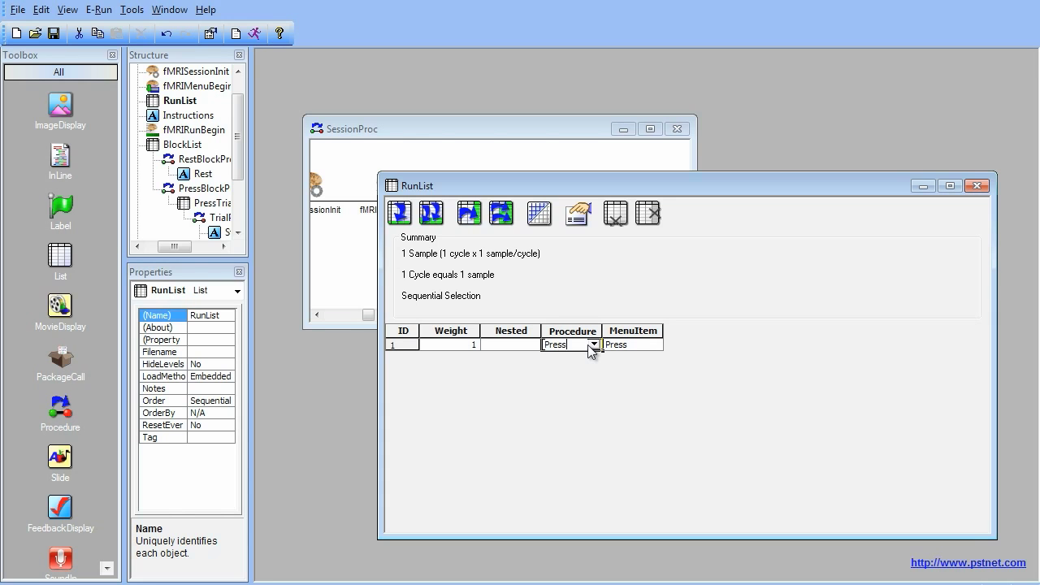
pyautogui.write('RunProc')
pyautogui.press('Return')
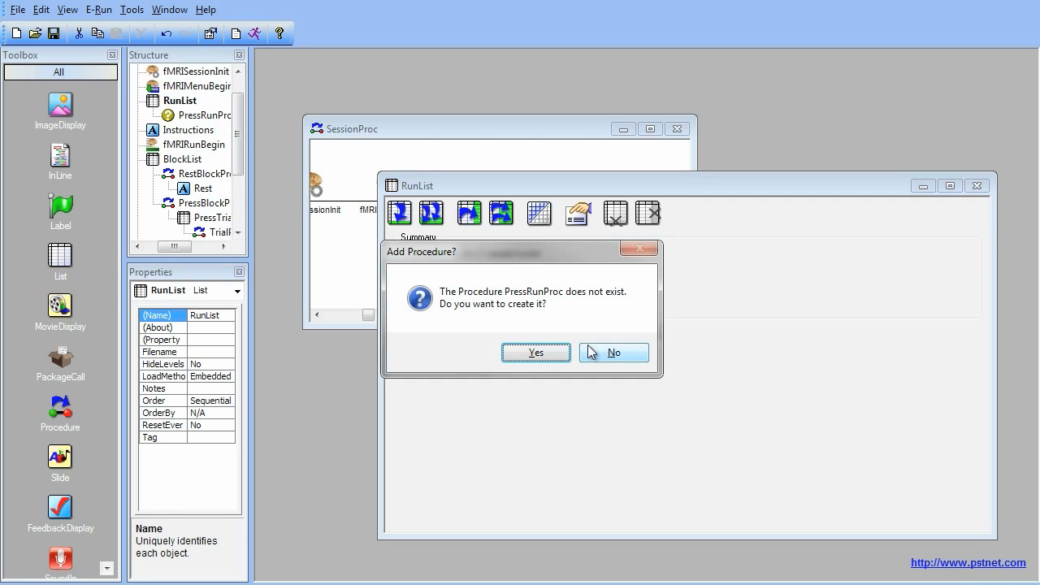
pyautogui.click(555, 355)
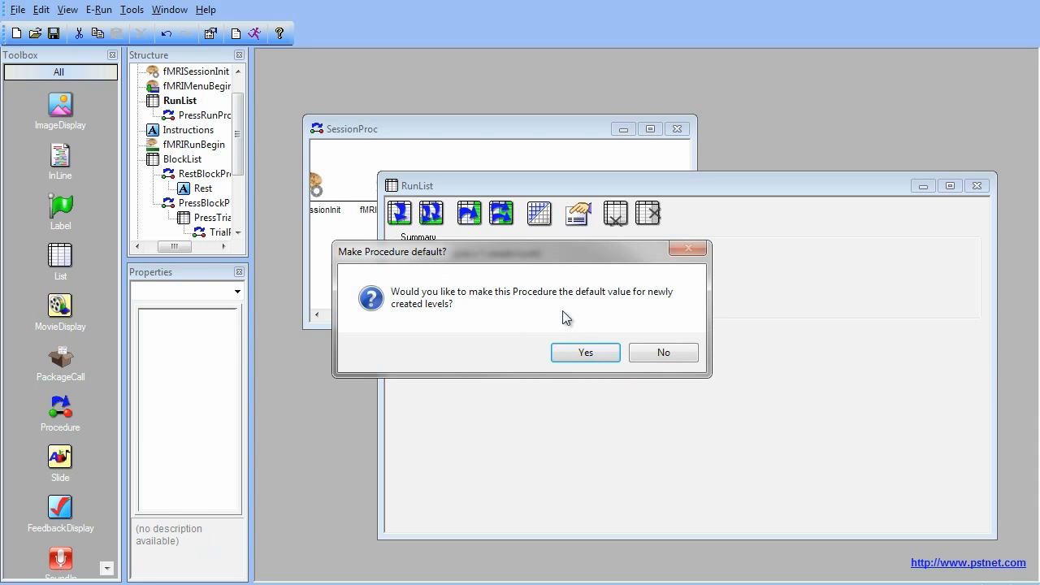
pyautogui.click(663, 353)
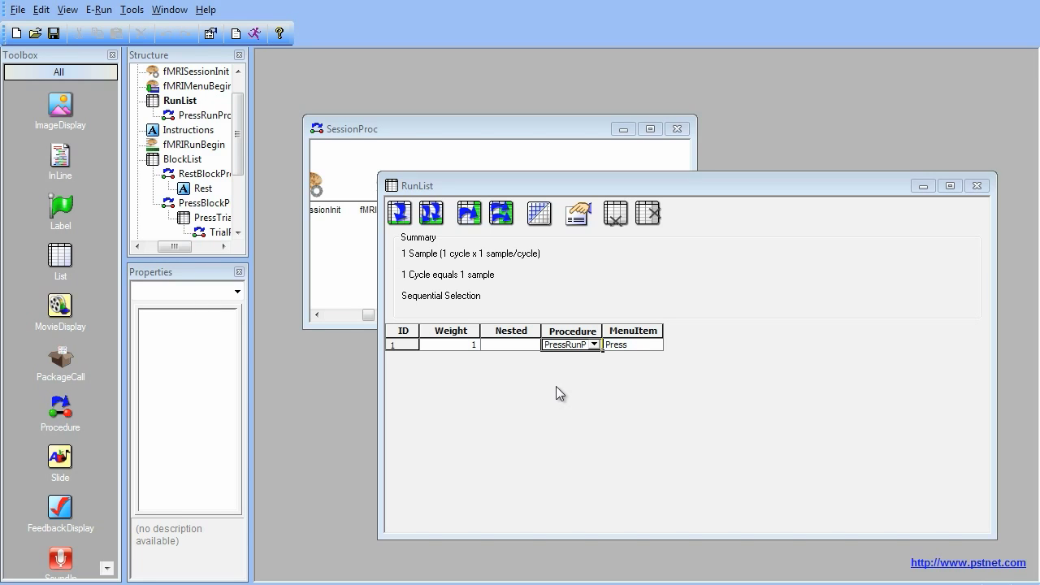
pyautogui.click(978, 185)
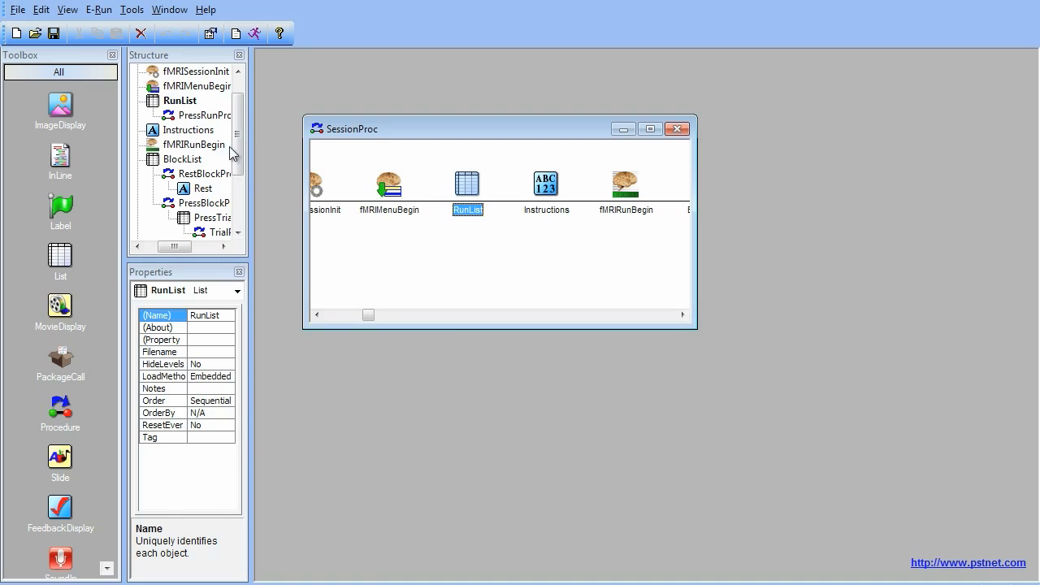
# Step: Open the empty PressRunProc procedure under RunList from the experiment structure
pyautogui.moveTo(239, 135); pyautogui.dragTo(240, 167)
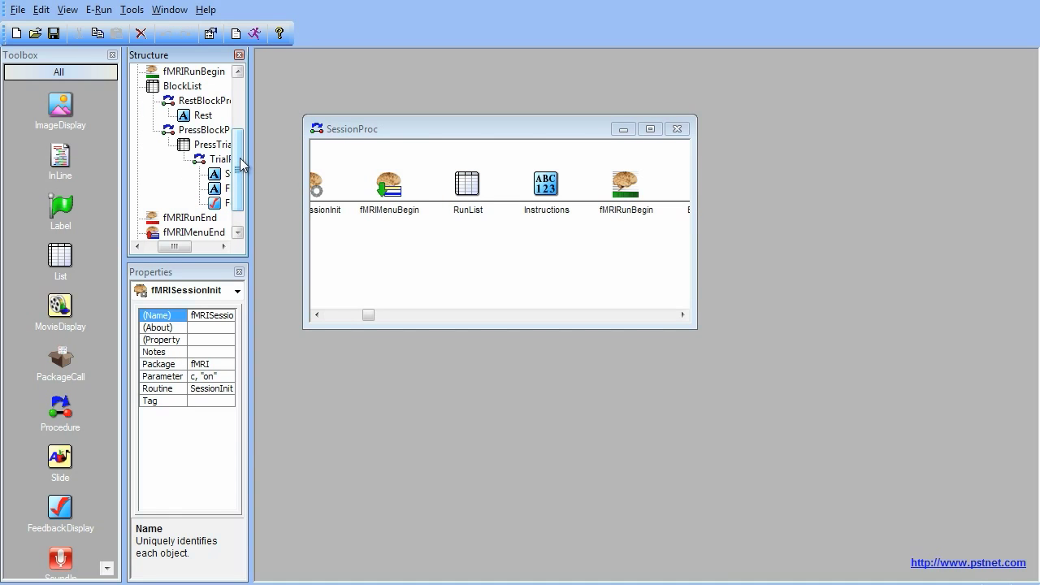
pyautogui.click(223, 247)
pyautogui.click(223, 247)
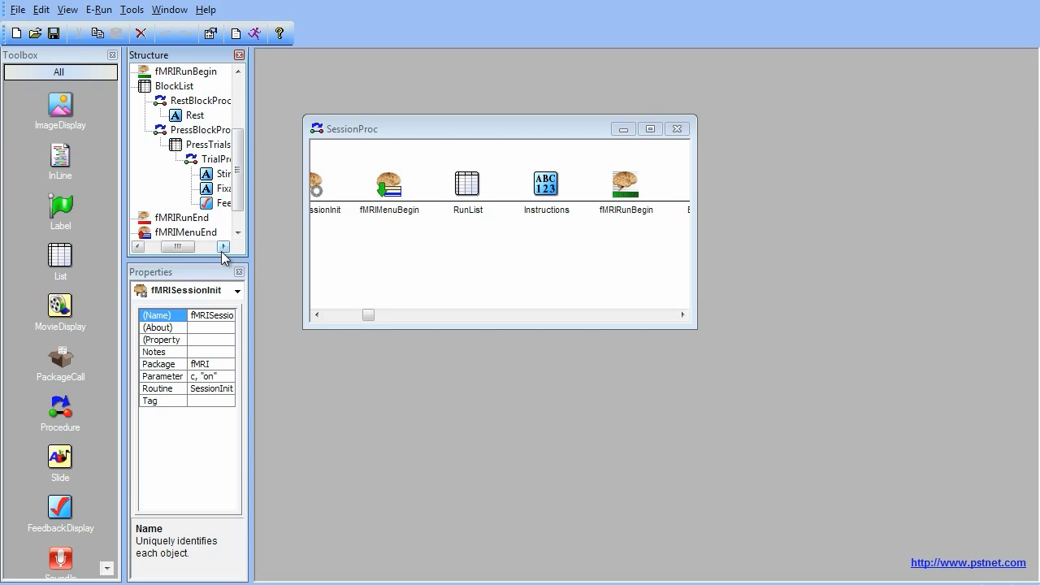
pyautogui.moveTo(235, 205); pyautogui.dragTo(246, 153)
pyautogui.doubleClick(216, 145)
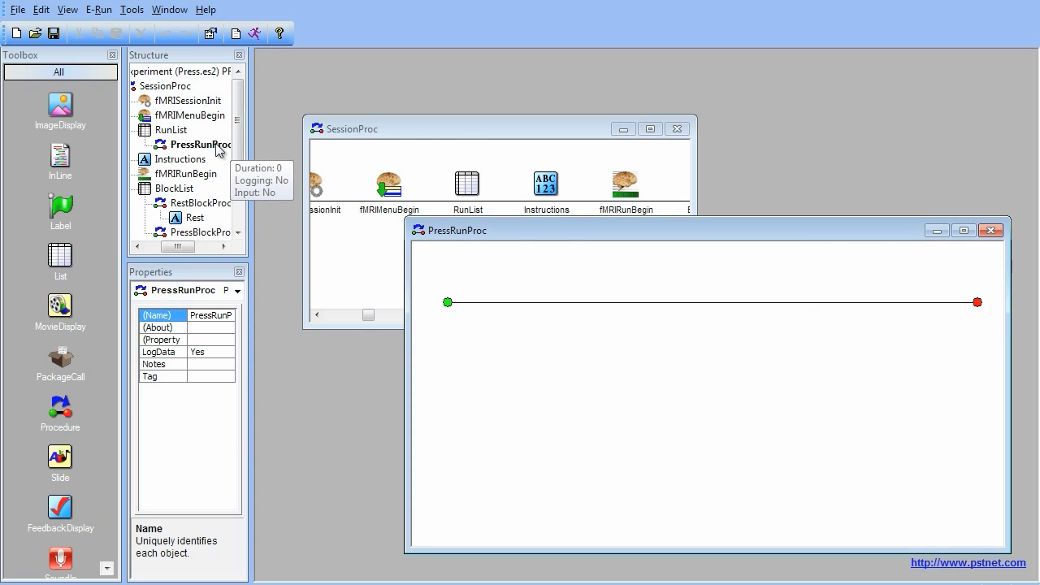
# Step: Arrange the SessionProc window above PressRunProc so both timelines are accessible, with Instructions, fMRIRunBegin and BlockList in view
pyautogui.moveTo(463, 130); pyautogui.dragTo(537, 65)
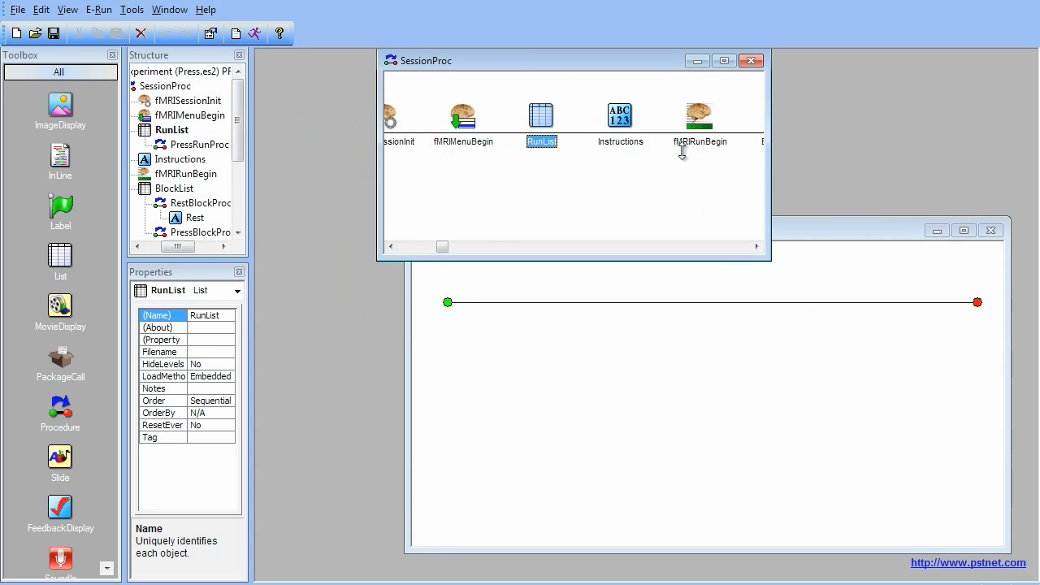
pyautogui.moveTo(808, 233); pyautogui.dragTo(709, 259)
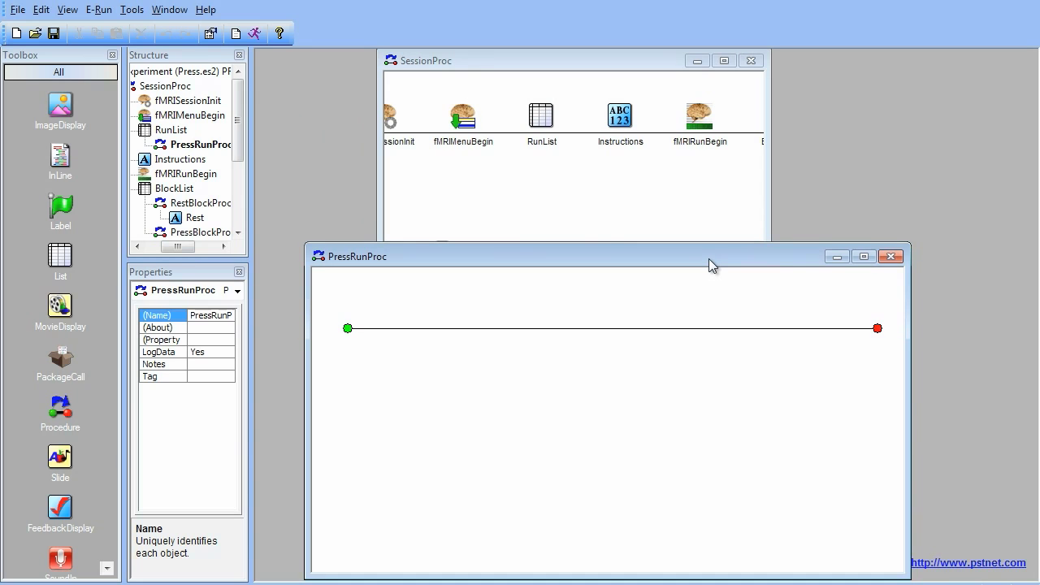
pyautogui.click(473, 63)
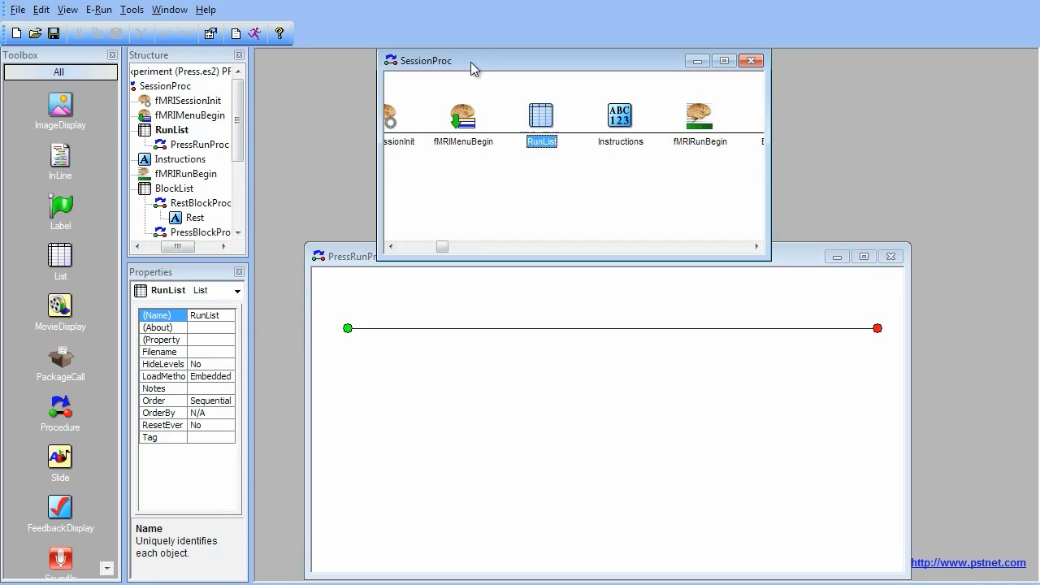
pyautogui.click(391, 247)
pyautogui.click(756, 246)
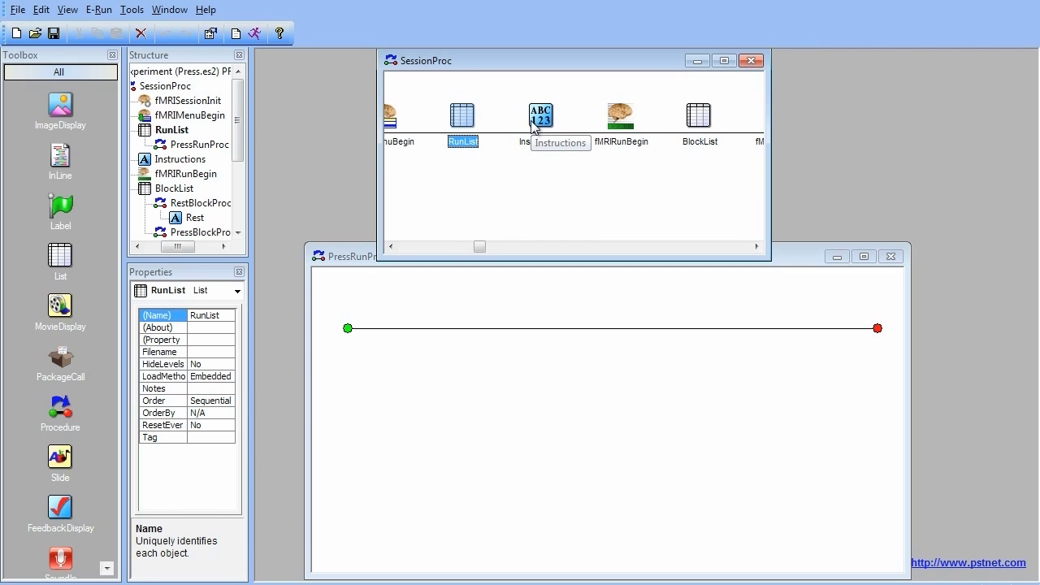
# Step: Move Instructions and then fMRIRunBegin from SessionProc onto the PressRunProc timeline, leaving no copy of either in SessionProc
pyautogui.moveTo(533, 121); pyautogui.dragTo(453, 337)
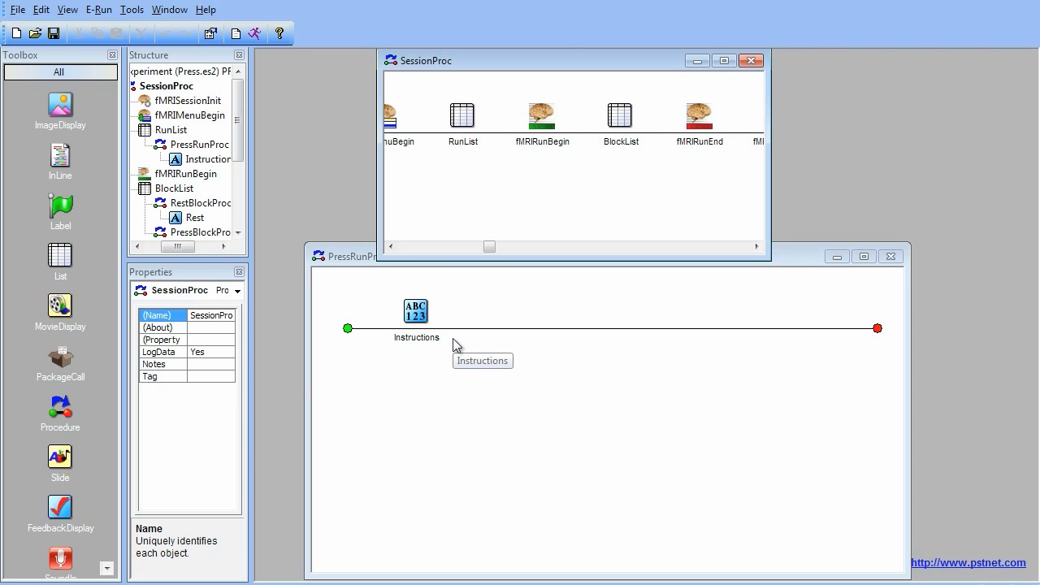
pyautogui.moveTo(559, 115); pyautogui.dragTo(520, 342)
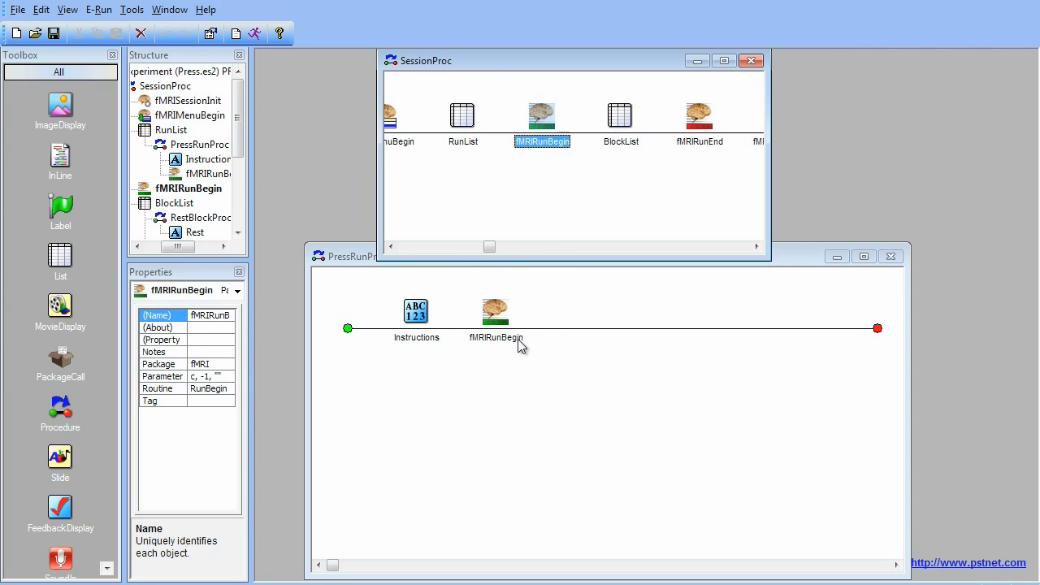
pyautogui.press('Delete')
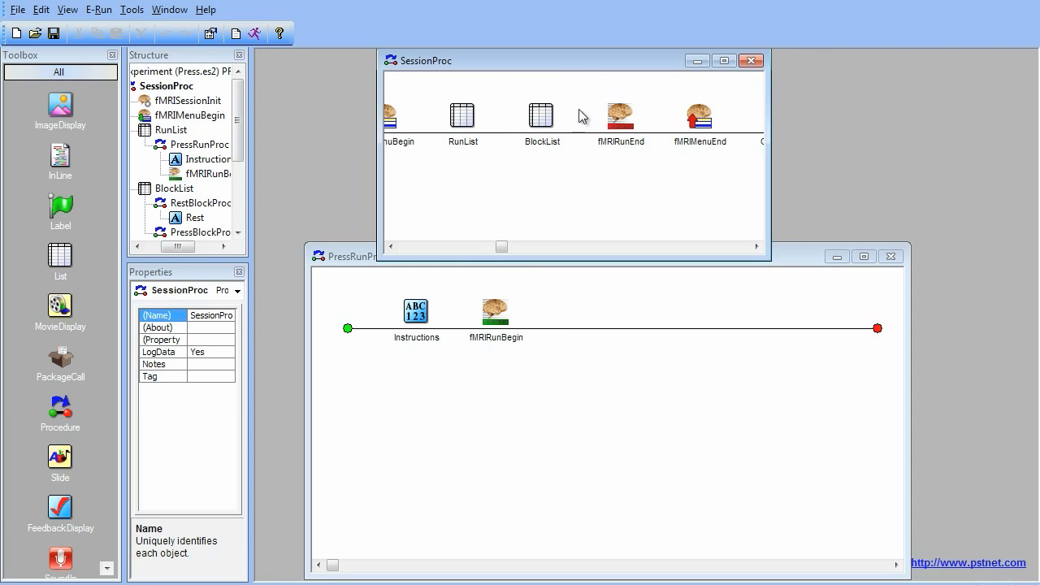
# Step: Move BlockList and fMRIRunEnd from SessionProc onto the PressRunProc timeline after fMRIRunBegin, and close both procedure windows
pyautogui.click(541, 117)
pyautogui.moveTo(541, 117); pyautogui.dragTo(543, 333)
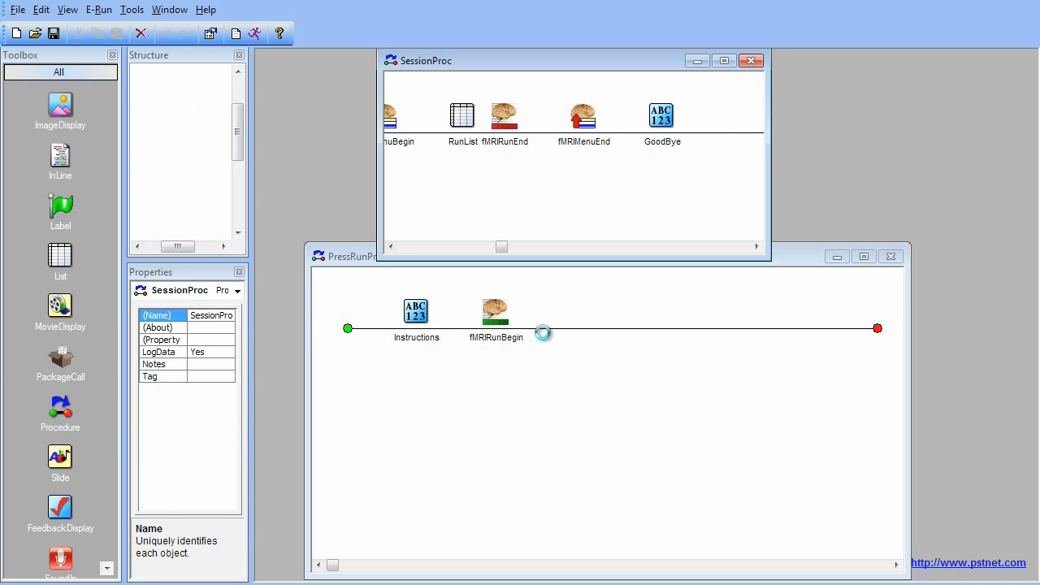
pyautogui.moveTo(541, 117); pyautogui.dragTo(647, 346)
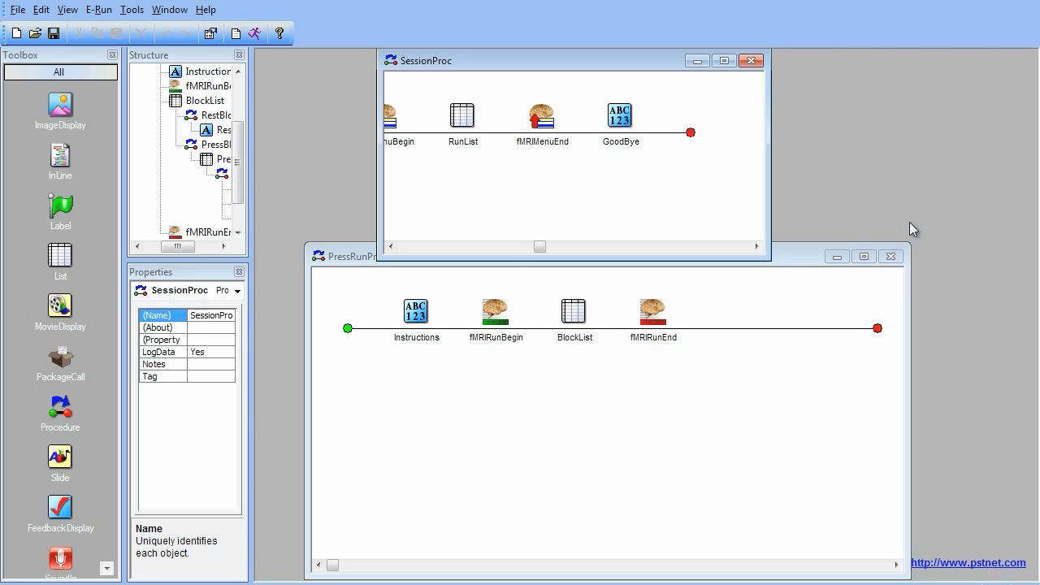
pyautogui.click(891, 256)
pyautogui.click(749, 58)
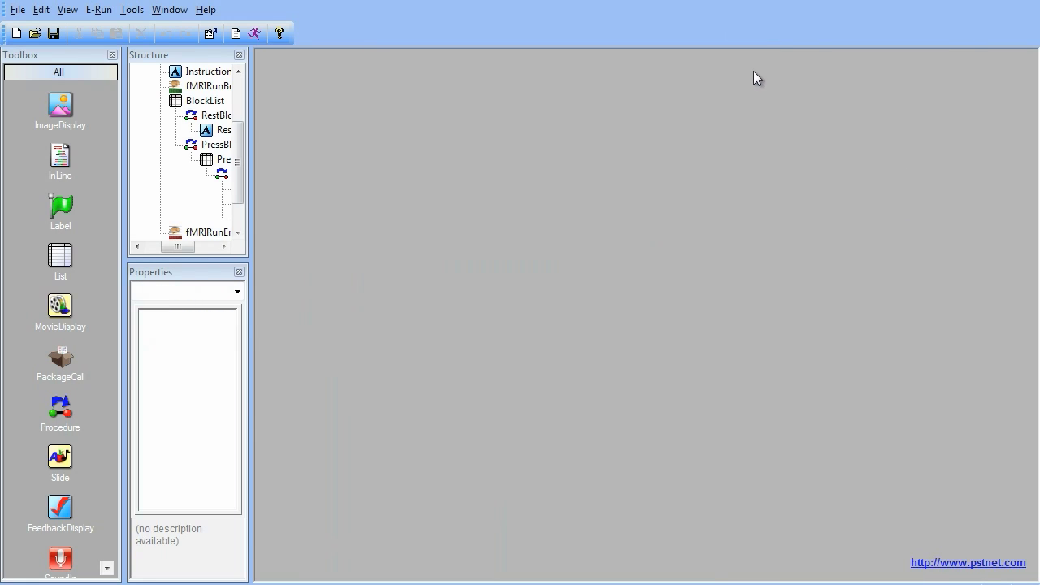